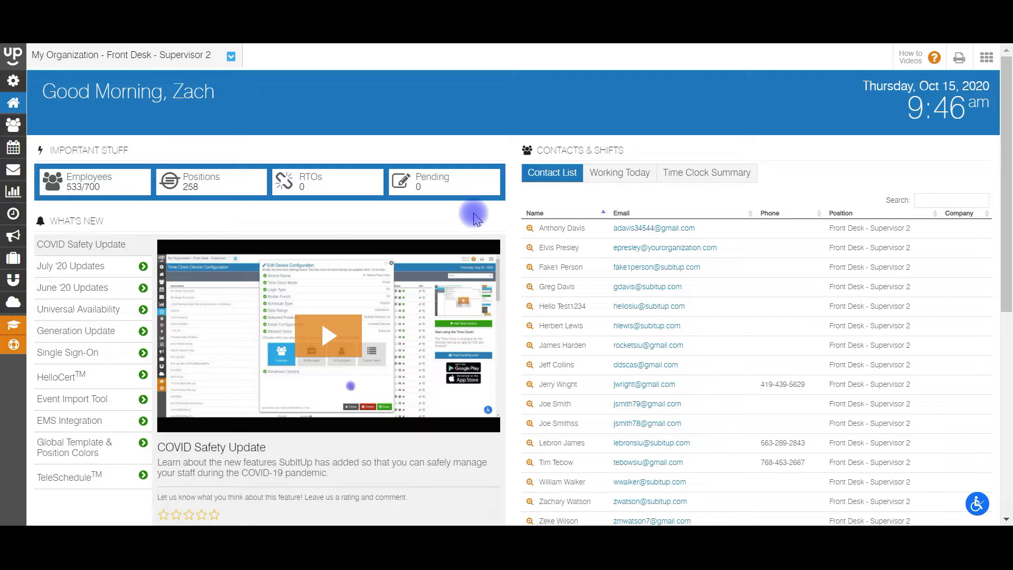
- Create a new survey template and name it "Satisfaction Survey"
mouse_move(11, 172)
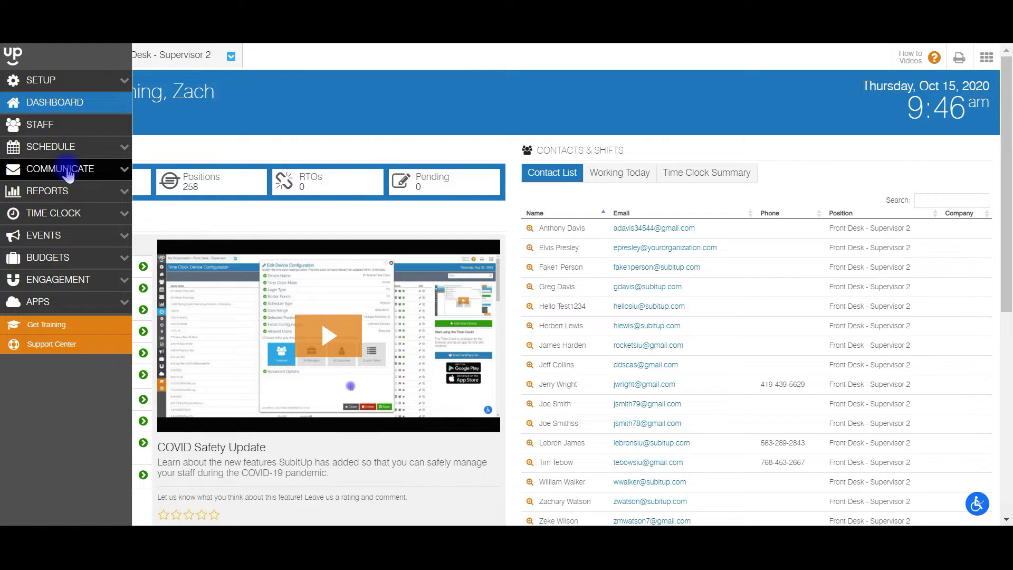
click(66, 169)
mouse_move(52, 230)
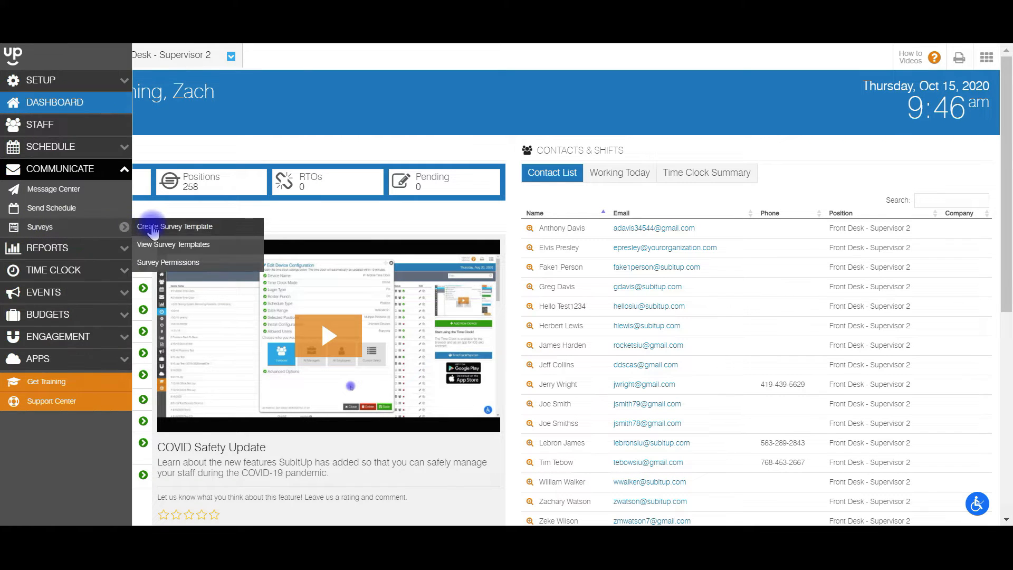
click(150, 228)
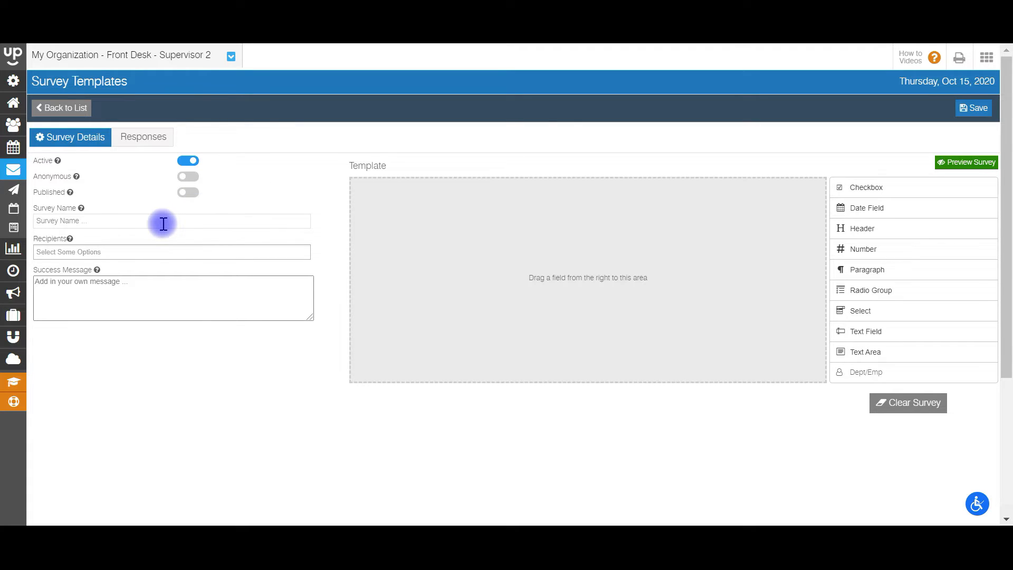
text(Satisfaction Survey)
- Set the survey recipients to Front Desk - Supervisor 2 and Fitness Attendant, and exclude managers
click(111, 251)
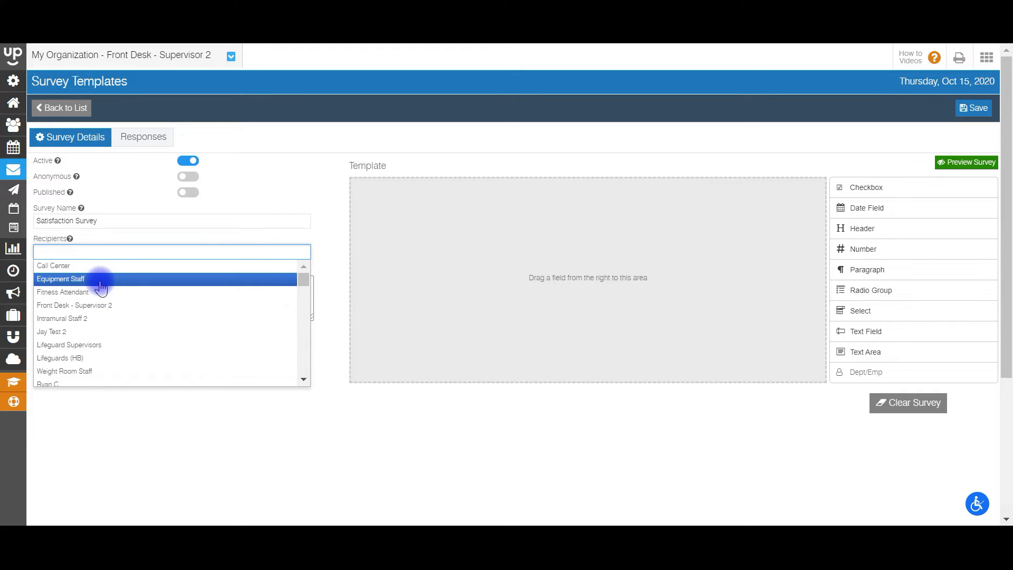
mouse_move(303, 276)
mouse_down()
mouse_move(303, 297)
mouse_move(297, 269)
mouse_up()
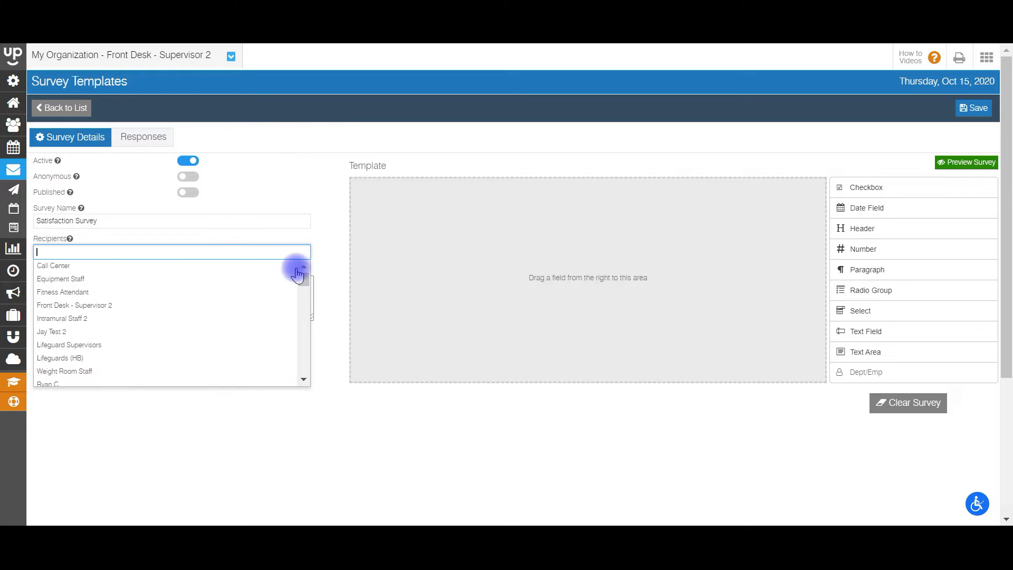
click(74, 305)
click(159, 251)
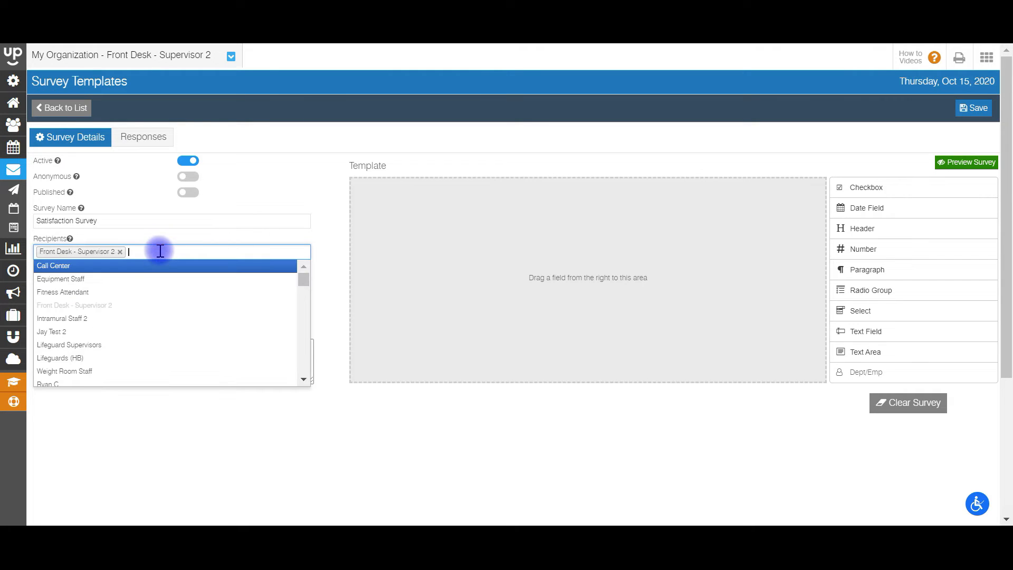
click(96, 298)
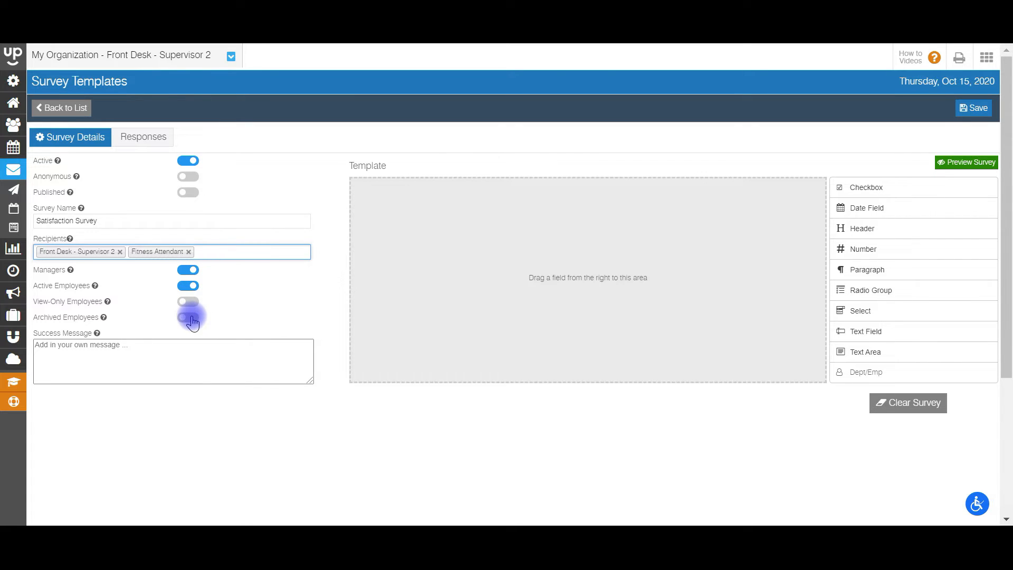
click(189, 270)
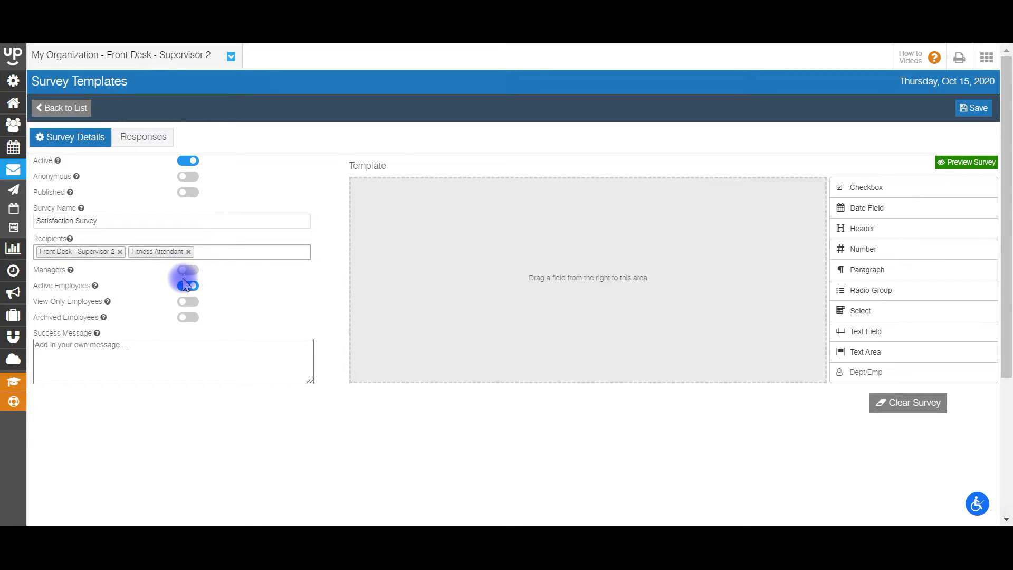
- Enter "Congrats! You've submitted the survey." as the survey's success message
click(149, 370)
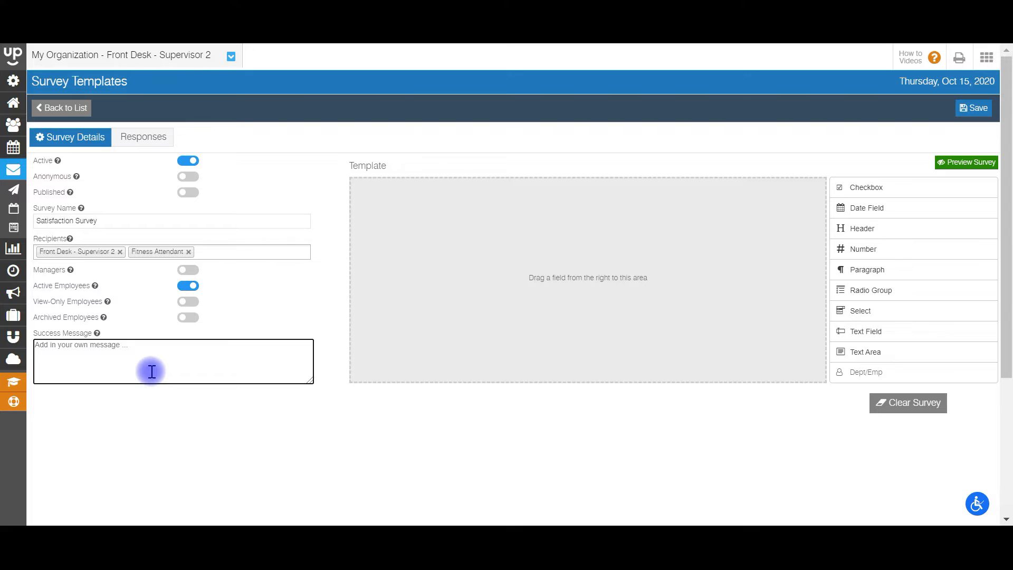
text(Congrats! You've submitted the survey.)
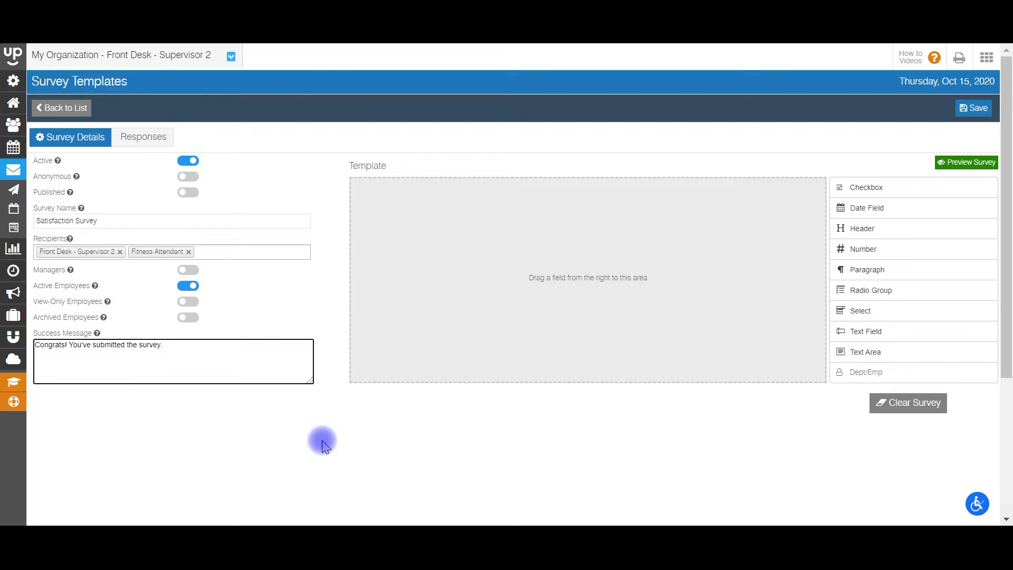
click(296, 420)
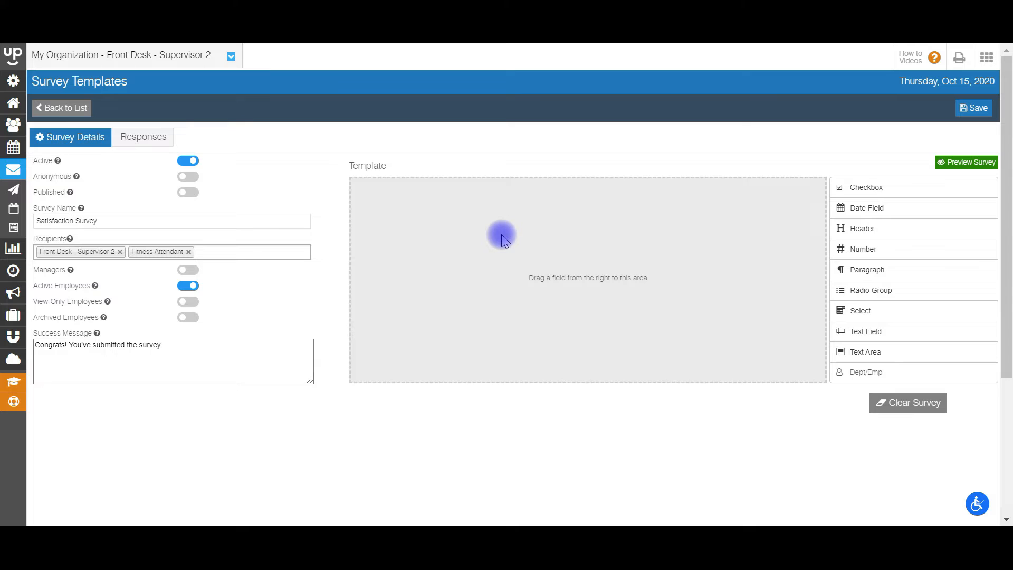
- Add a header labelled "Job Satisfaction Survey" to the empty template, and remove it again
drag(882, 226, 422, 206)
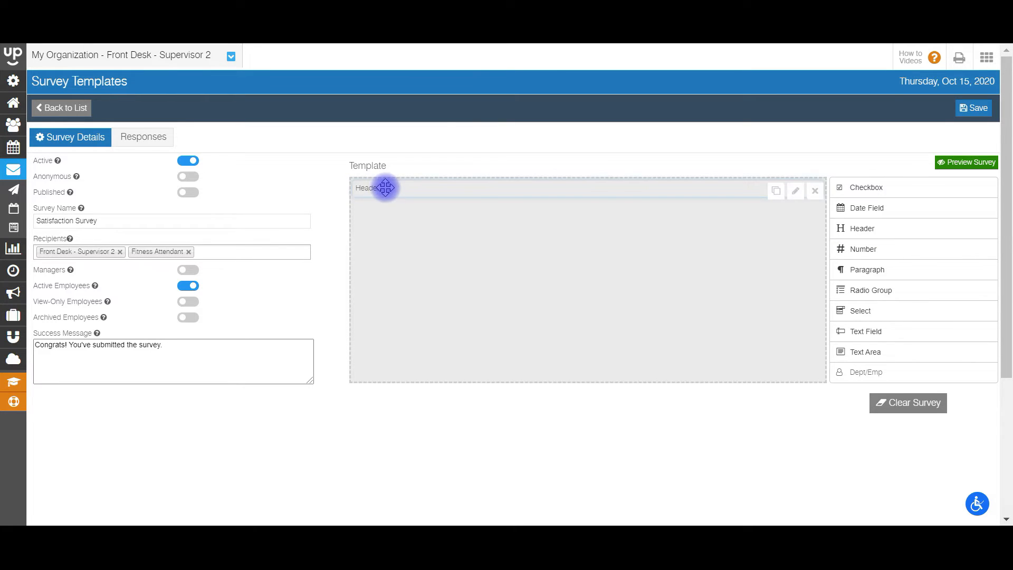
mouse_move(727, 184)
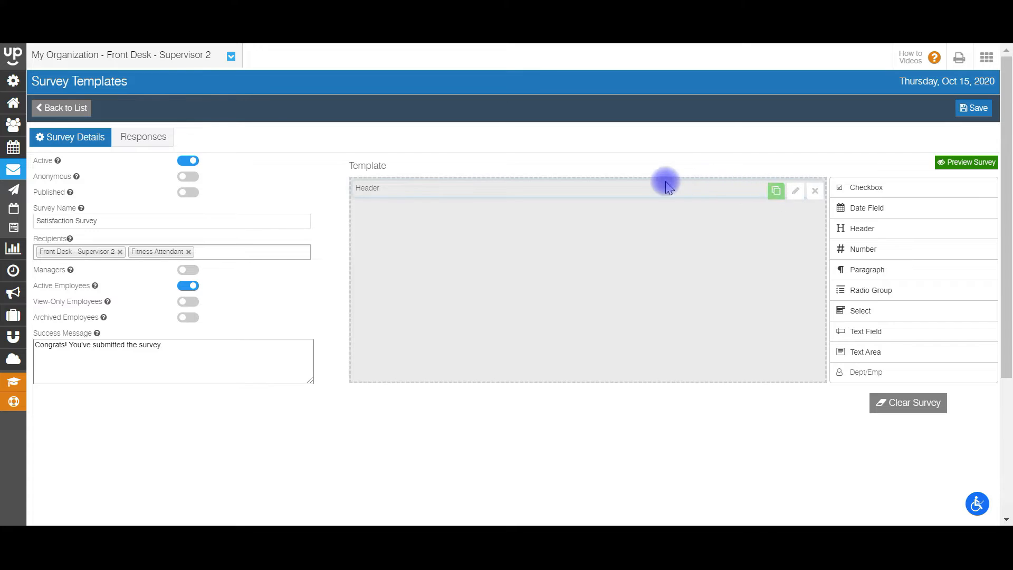
mouse_move(762, 188)
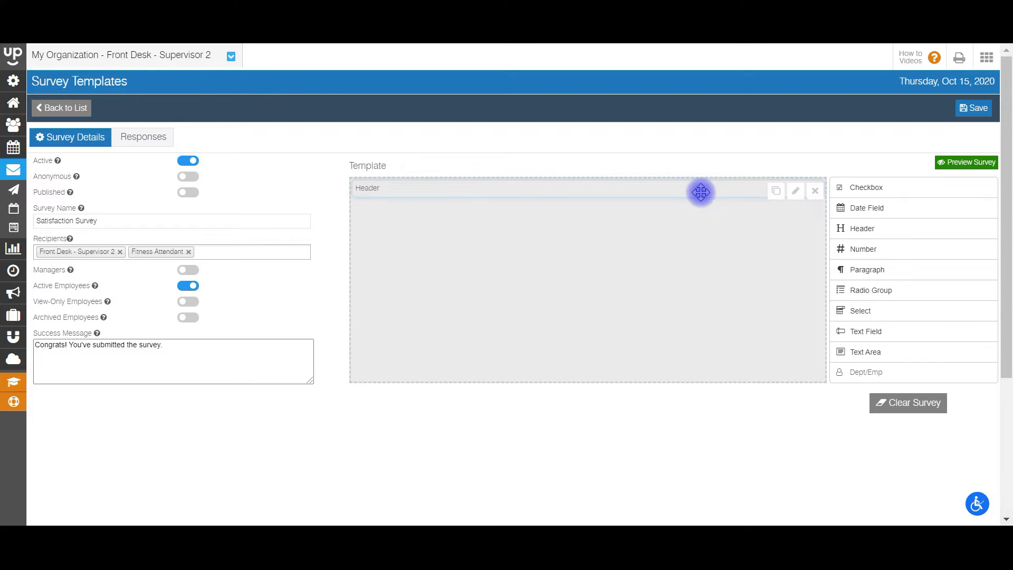
click(796, 192)
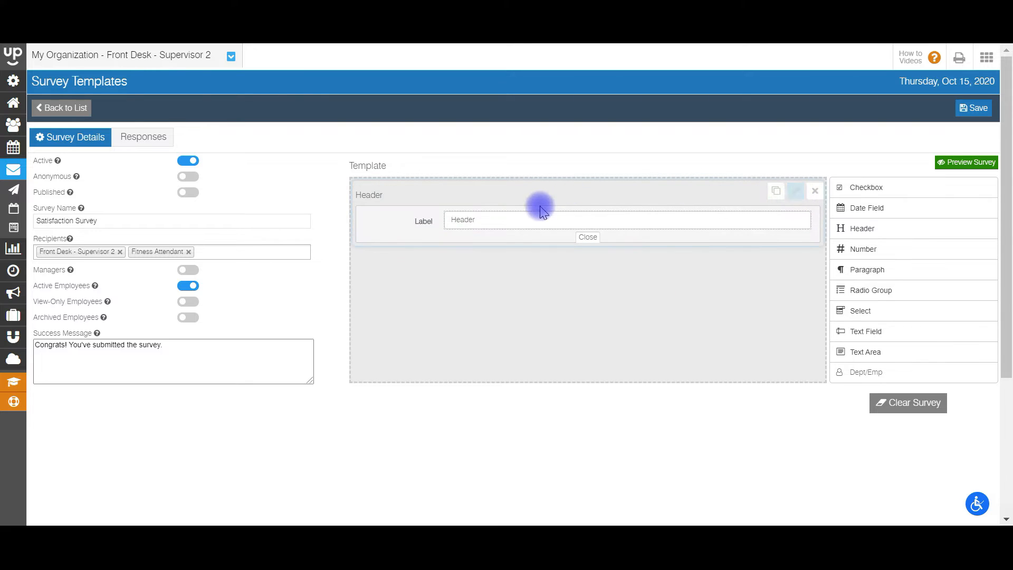
drag(530, 218, 420, 220)
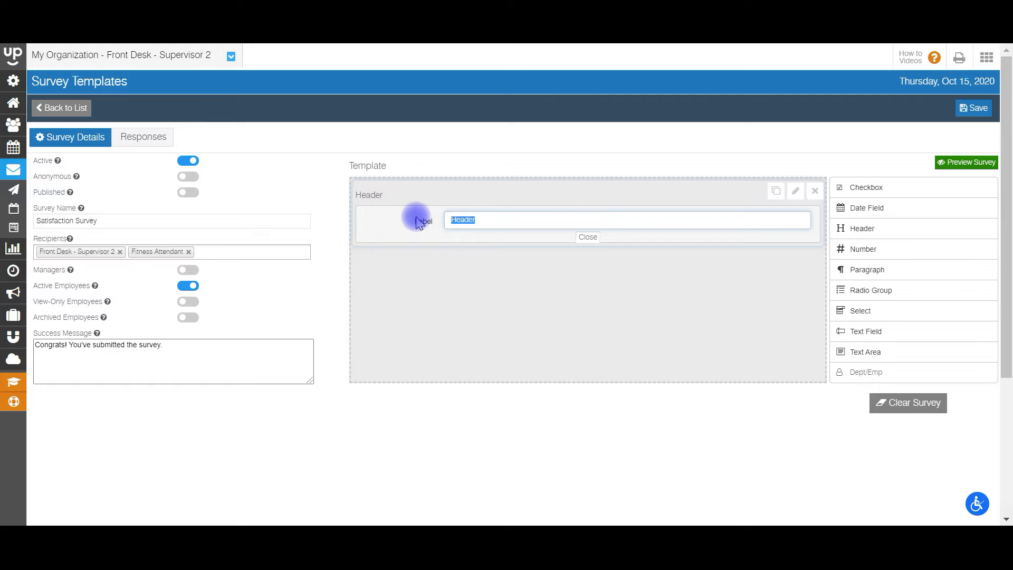
text(Job Satisfaction )
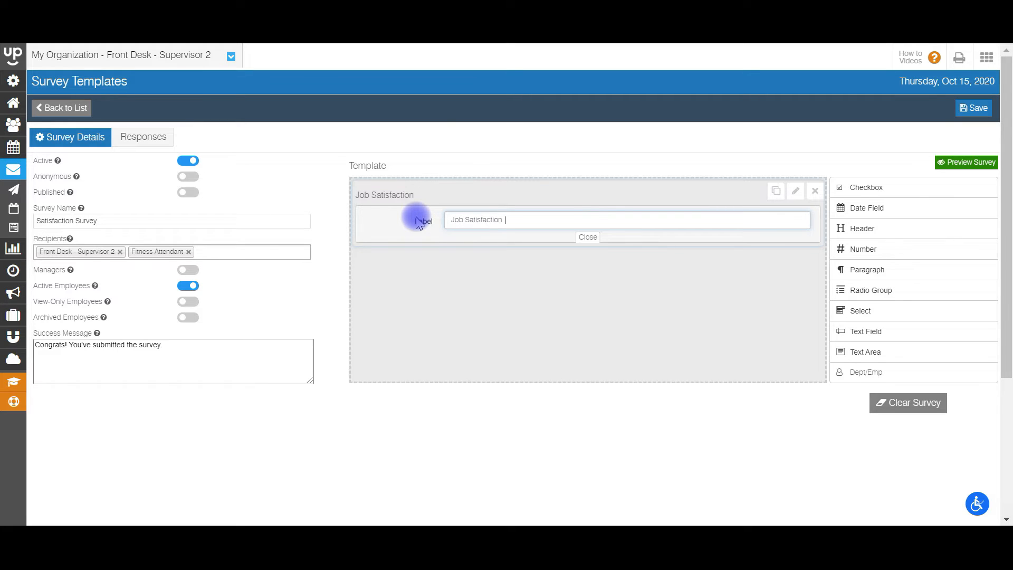
text(Survey)
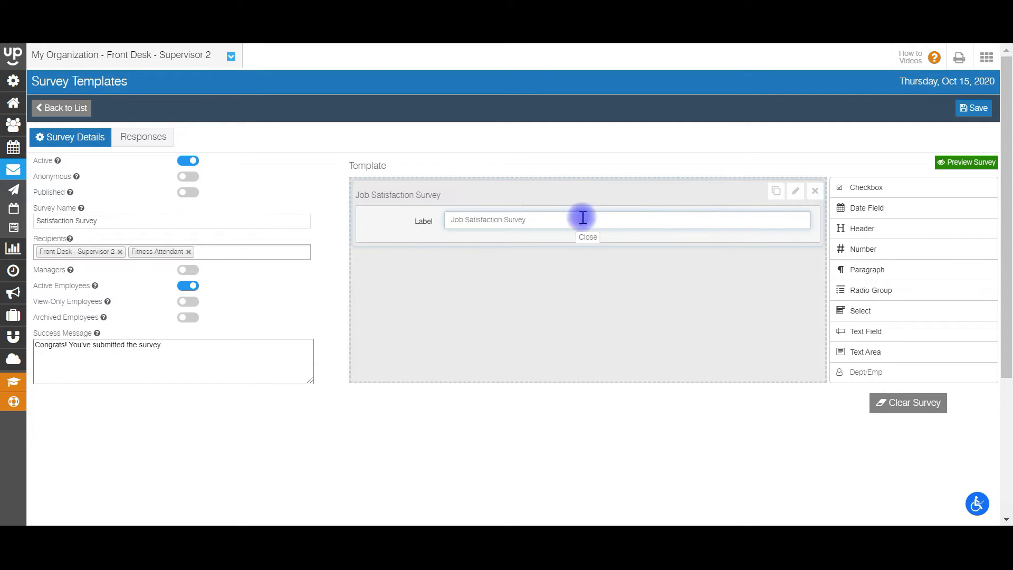
click(590, 237)
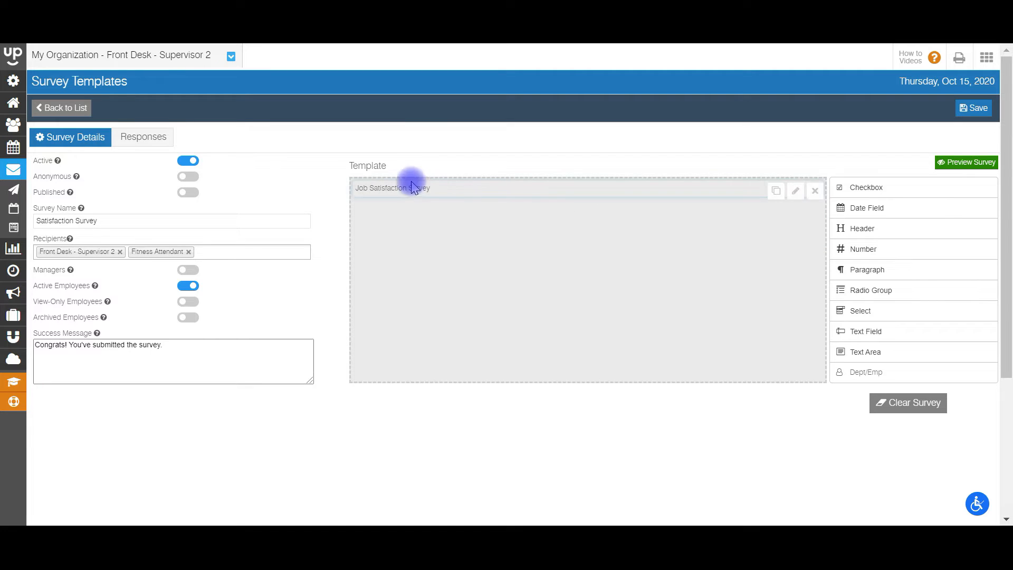
mouse_move(553, 185)
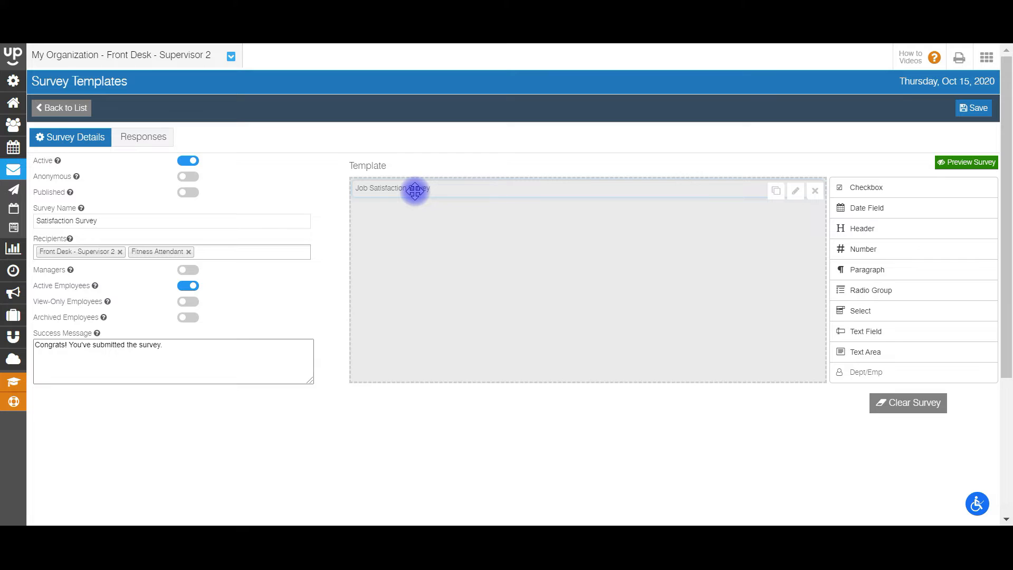
click(816, 191)
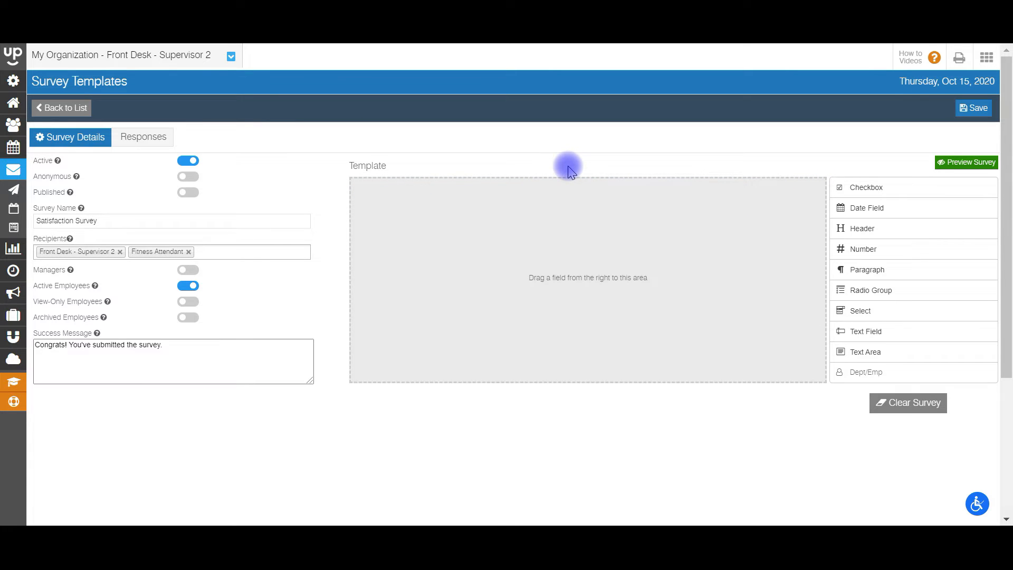
- Add a header field to the empty template and label it "Survey"
mouse_move(873, 229)
mouse_down()
mouse_move(558, 183)
mouse_move(546, 192)
mouse_up()
click(794, 191)
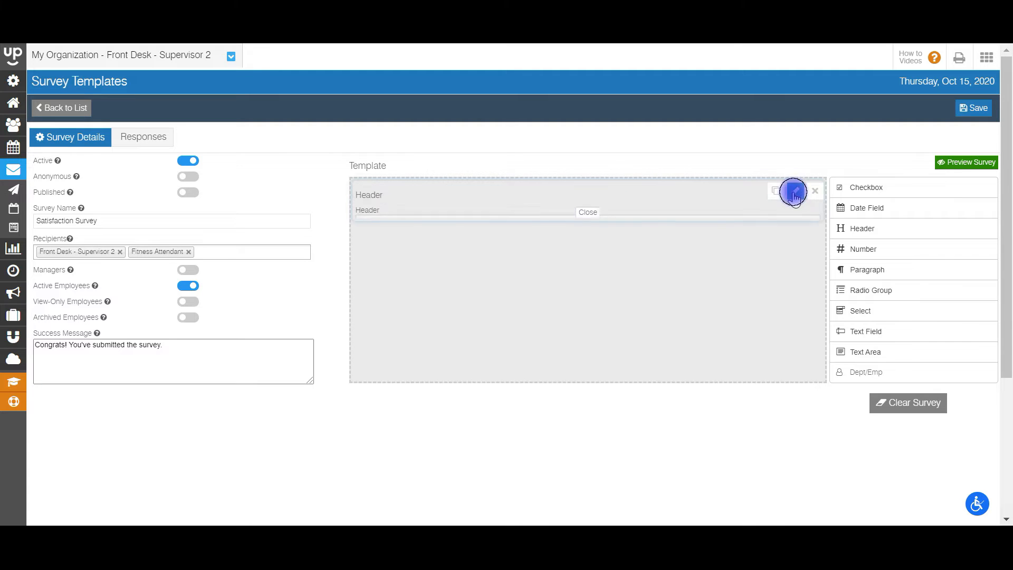
click(484, 222)
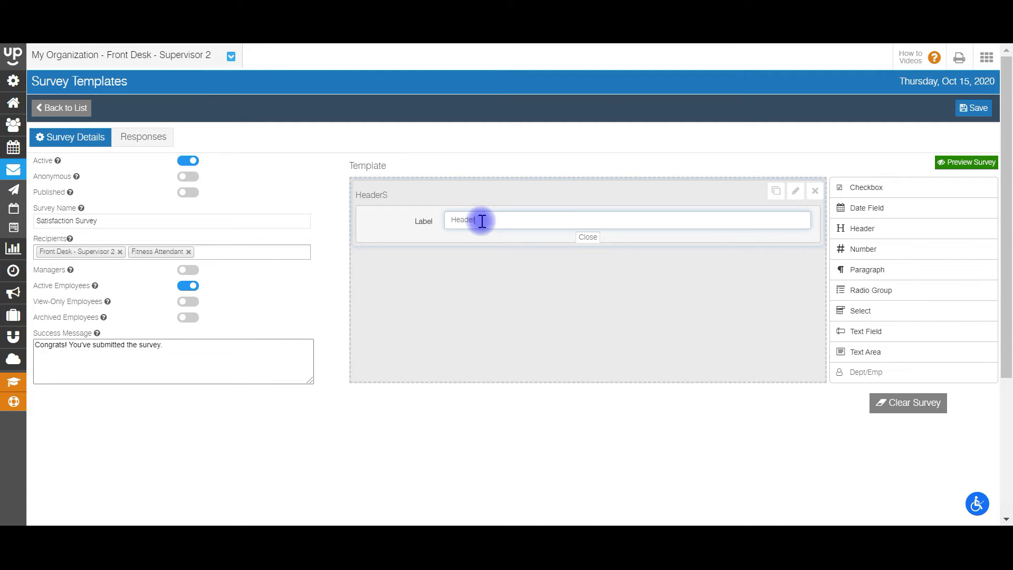
key(BackSpace)
key(BackSpace)
key(BackSpace)
key(BackSpace)
key(BackSpace)
text(Su)
click(588, 237)
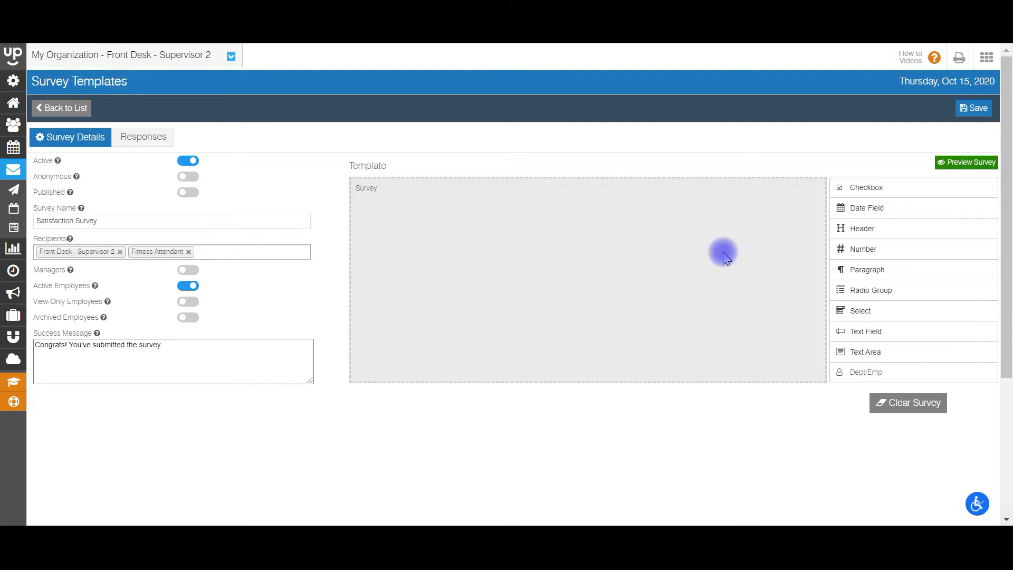
- Add a non-required date field below the header with the help text "Select the date you started your job."
drag(889, 207, 515, 221)
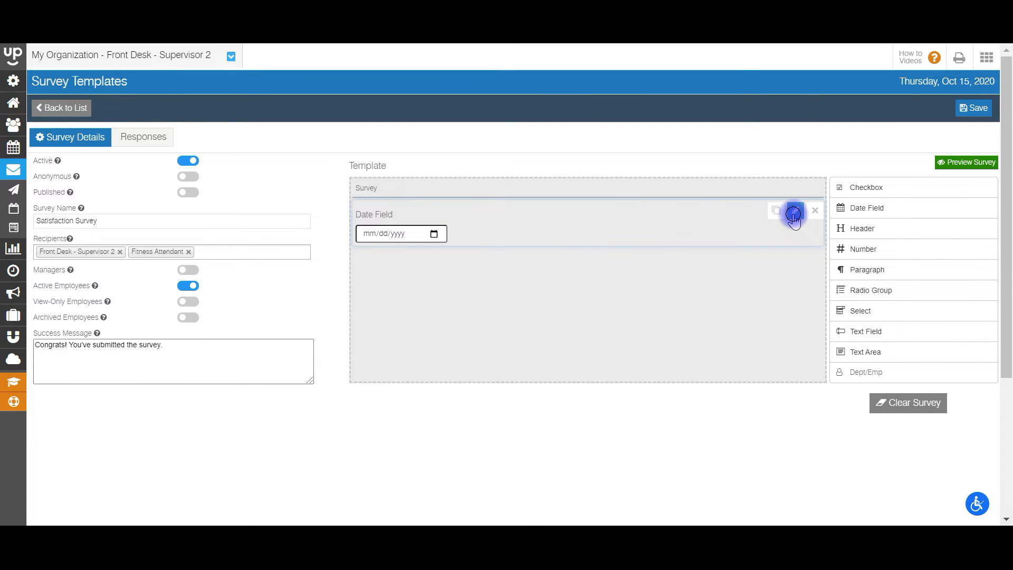
click(794, 210)
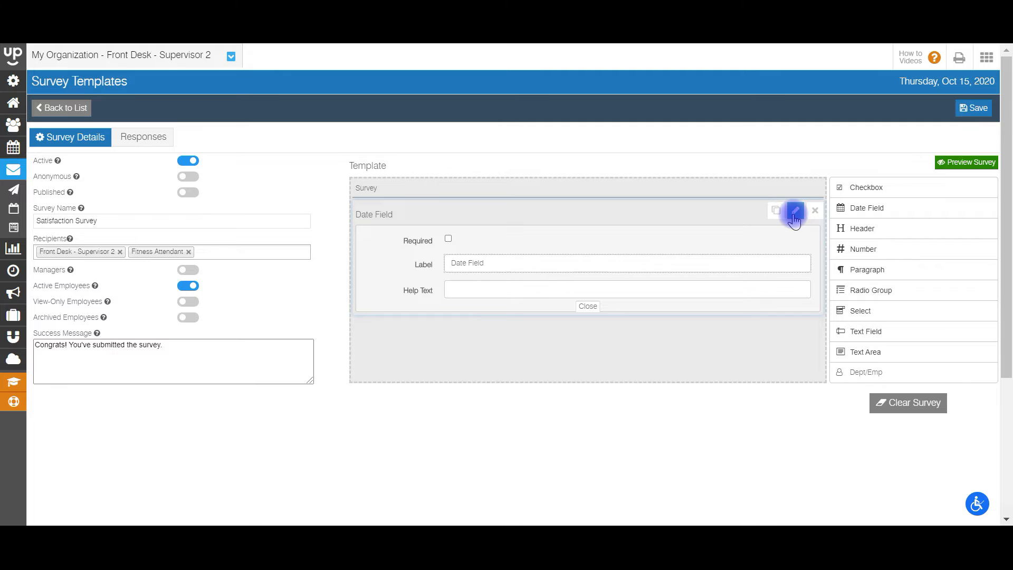
click(449, 240)
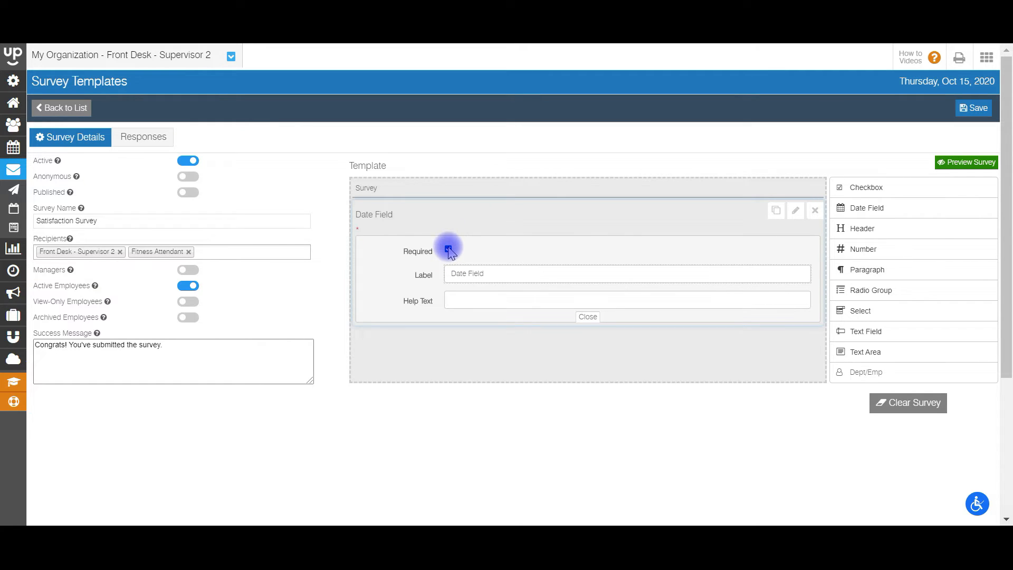
click(449, 248)
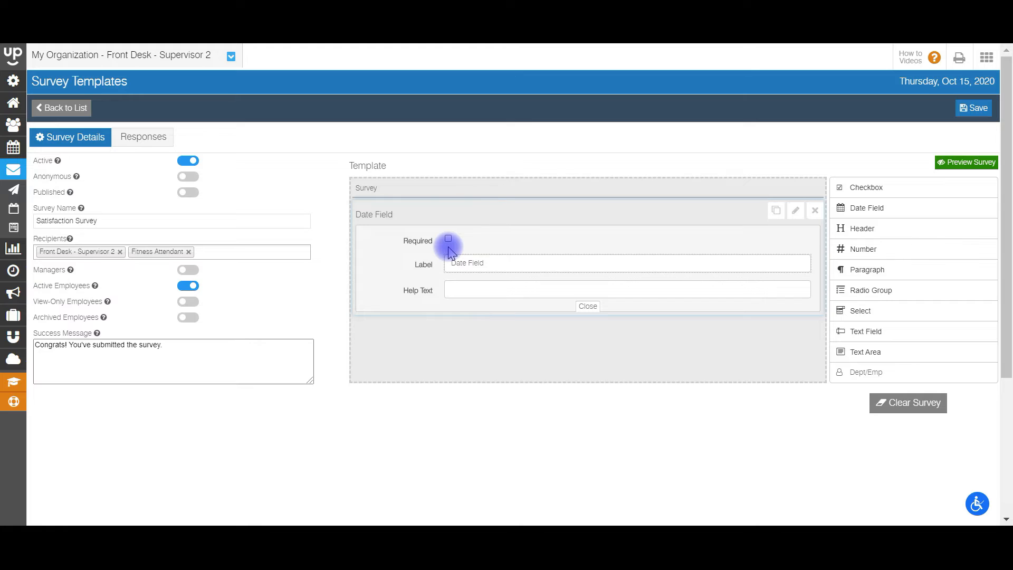
click(502, 289)
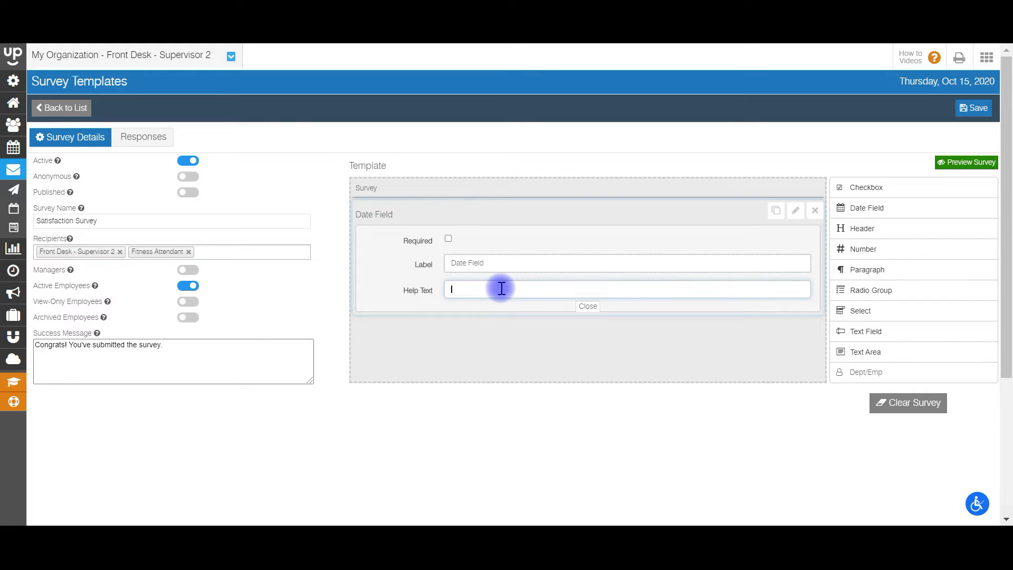
text(Select the date you started your job.)
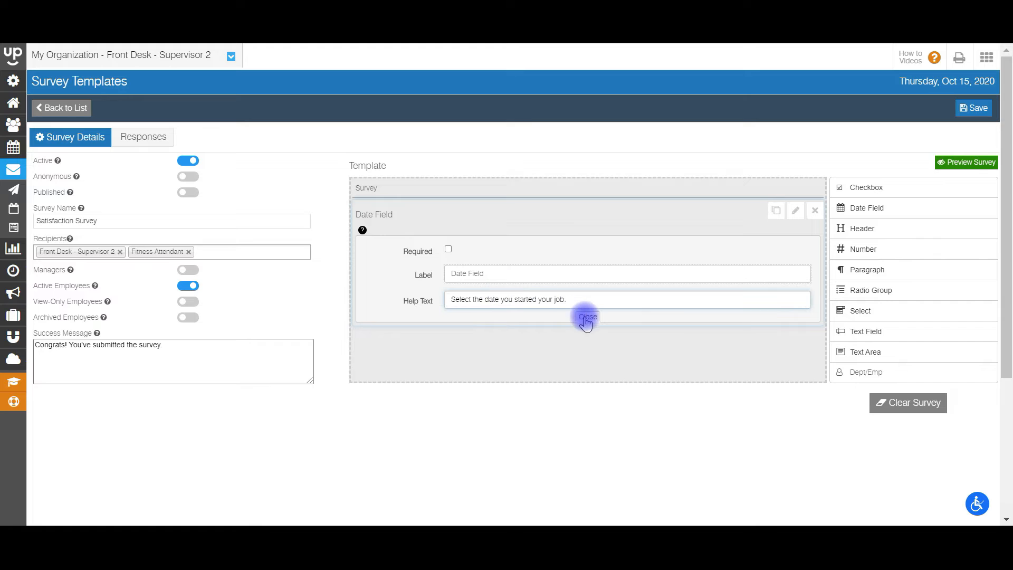
click(586, 316)
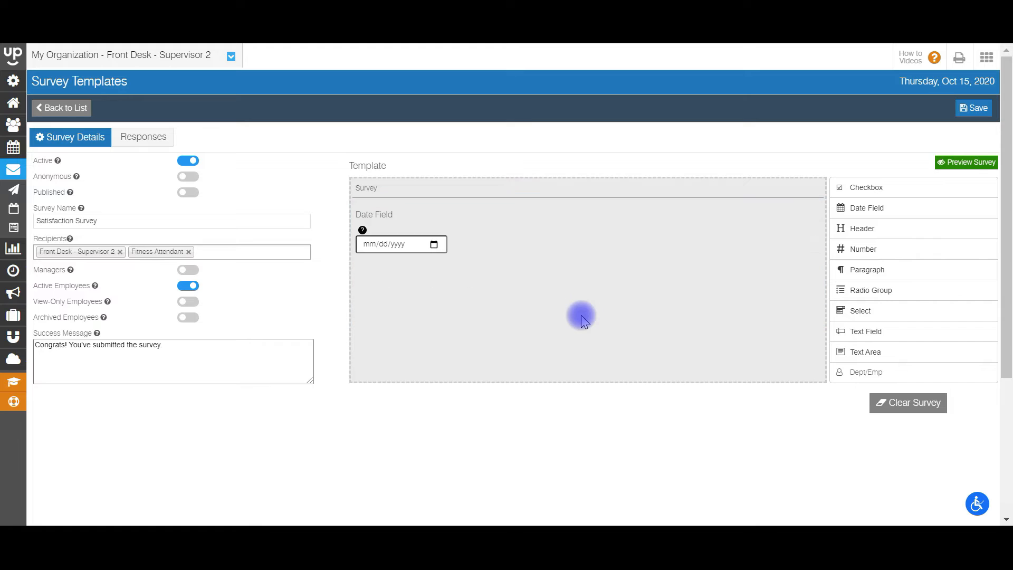
- Add a checkbox field below the date field with two options named "Yes" and "No"
drag(876, 189, 442, 283)
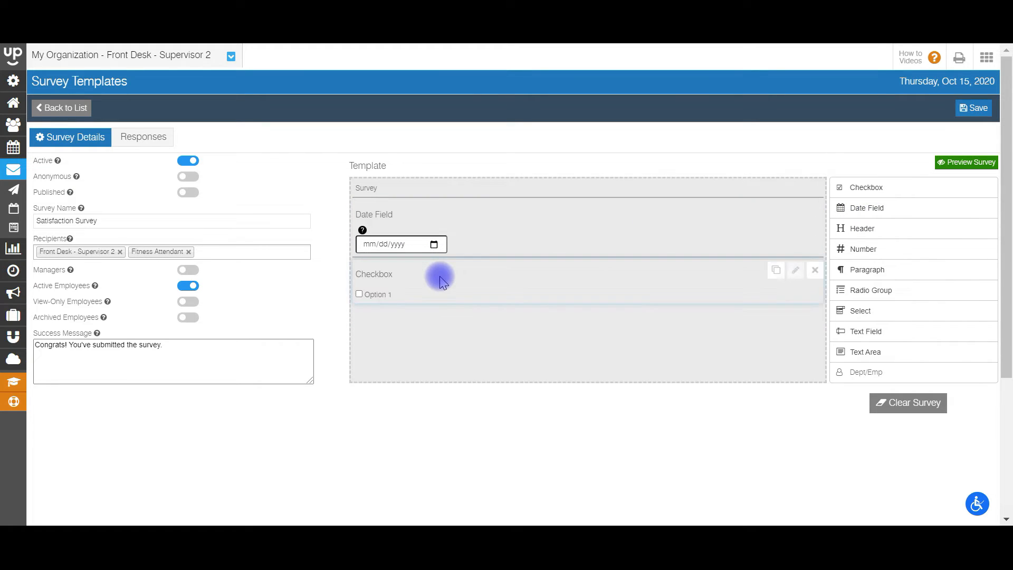
click(795, 272)
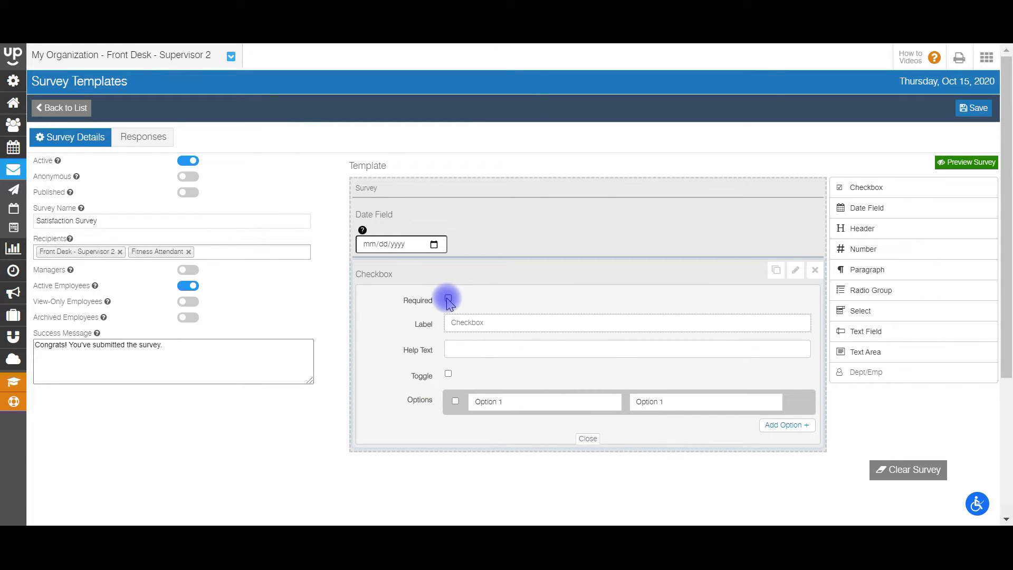
click(776, 434)
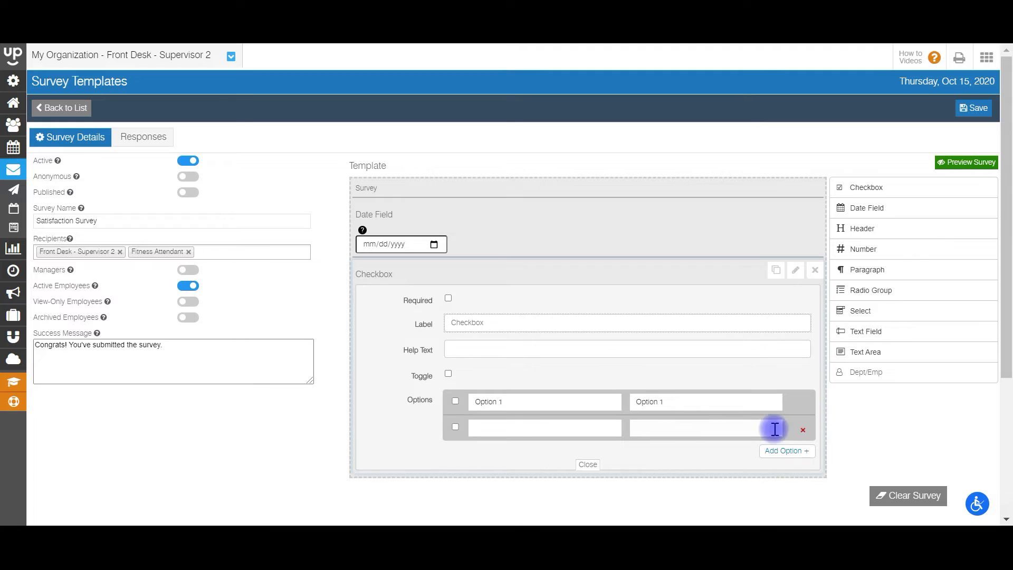
triple_click(525, 400)
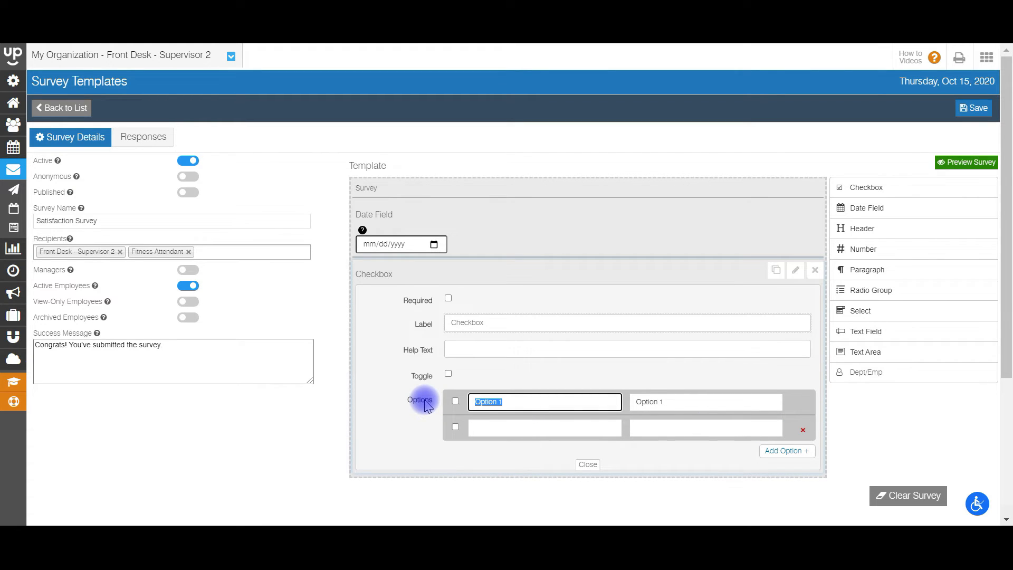
click(501, 428)
click(524, 454)
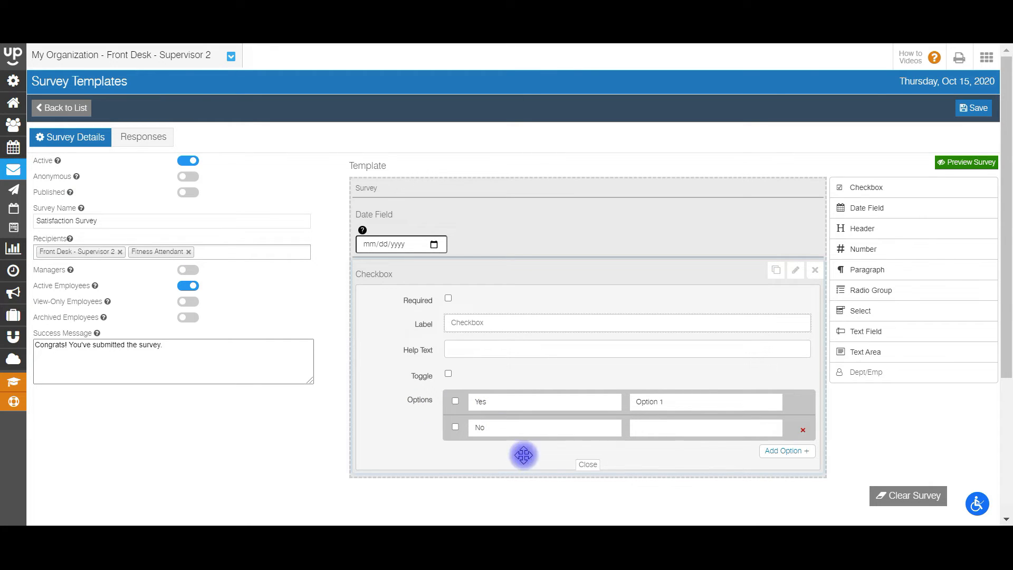
click(591, 465)
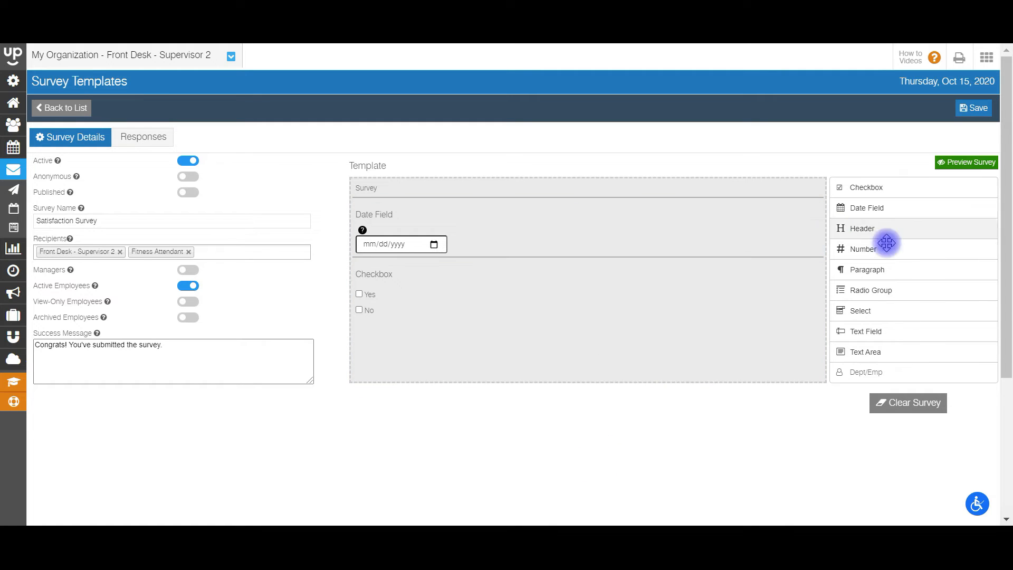
- Add a paragraph field below the checkbox field with the content "Paragraph"
drag(879, 271, 426, 343)
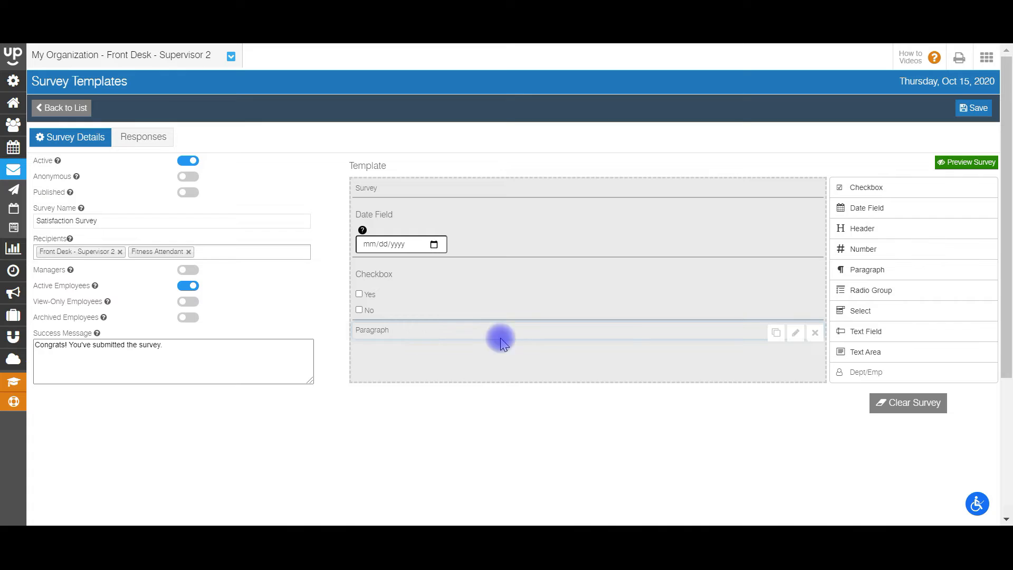
click(797, 335)
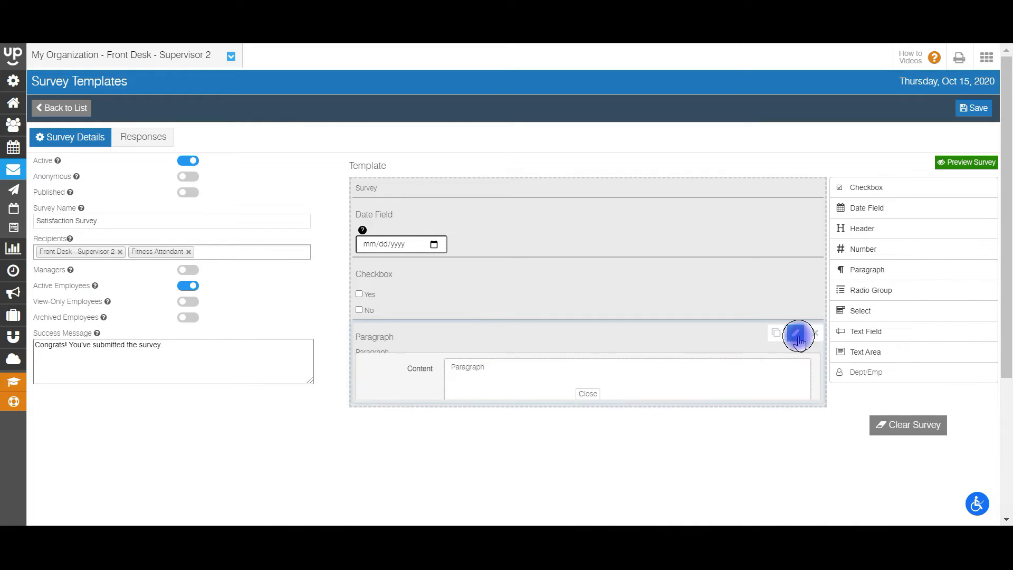
drag(547, 368, 448, 357)
key(BackSpace)
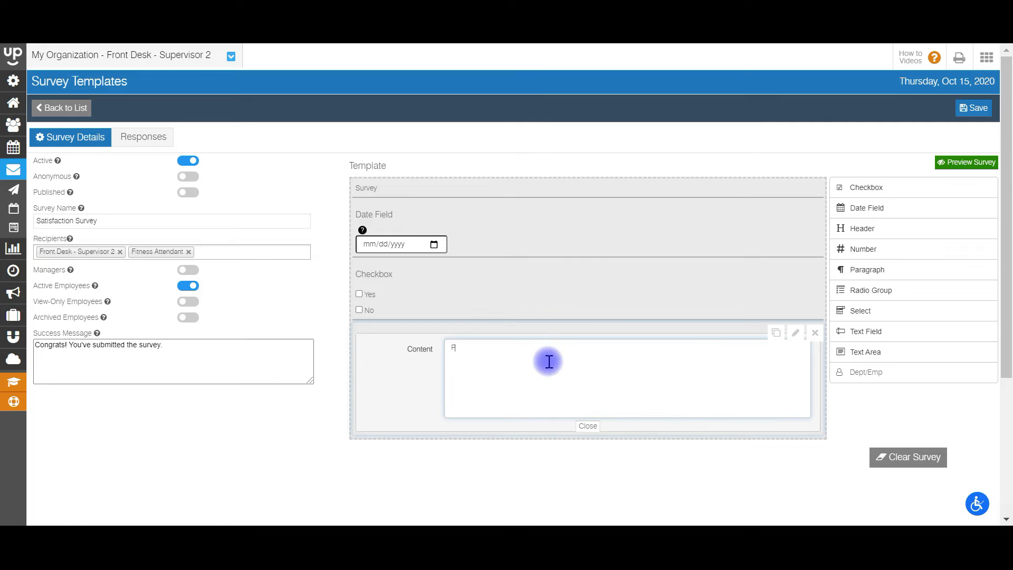
text(Paragraph)
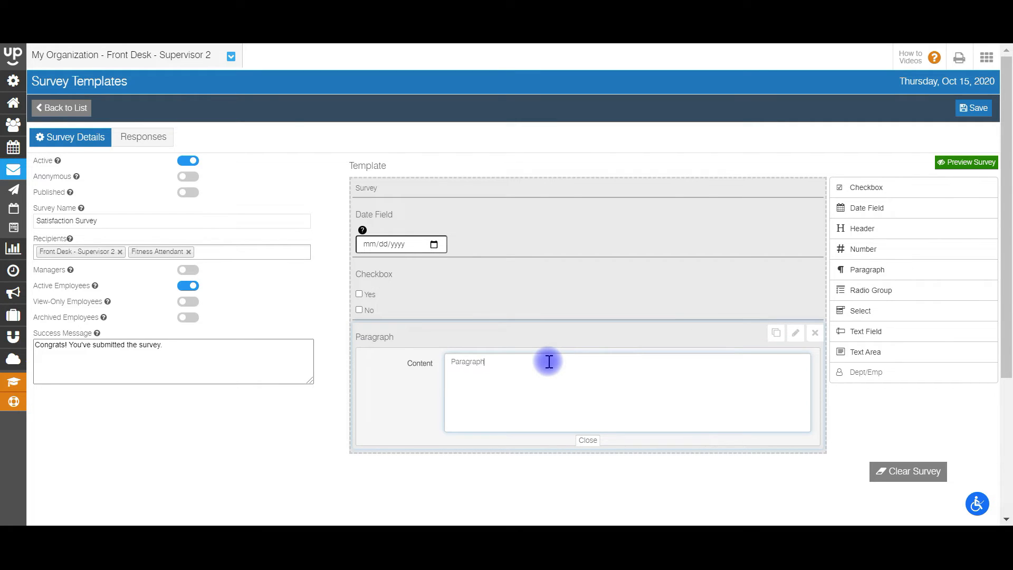
click(584, 441)
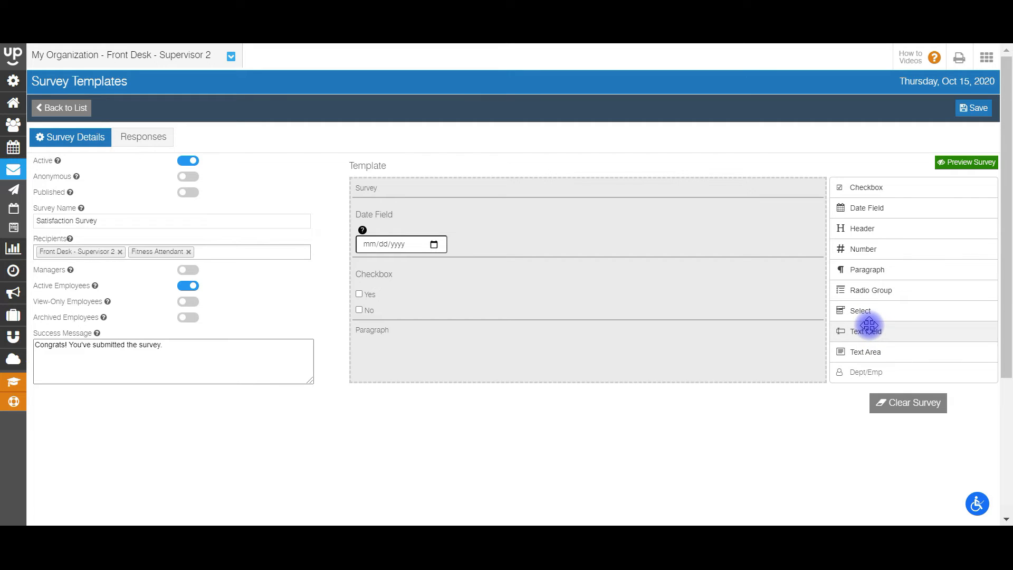
- Add a text field below the paragraph and set its maximum length to 250
drag(878, 335, 491, 367)
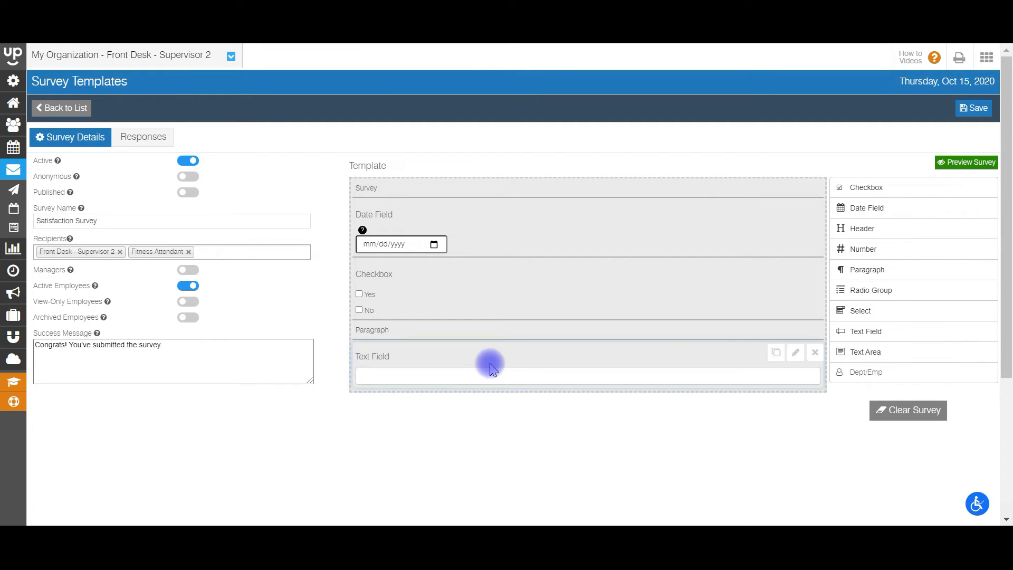
click(796, 352)
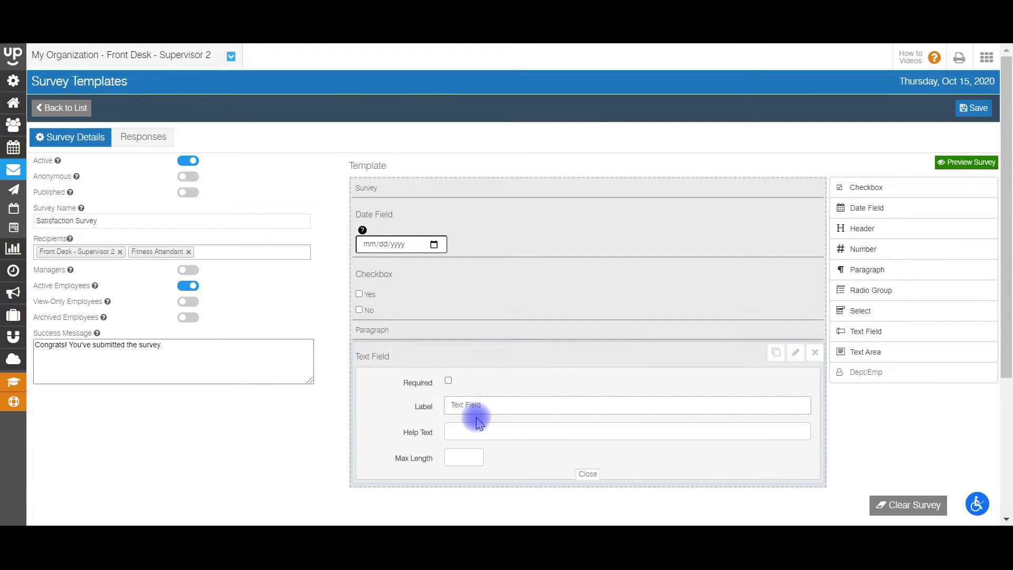
click(462, 456)
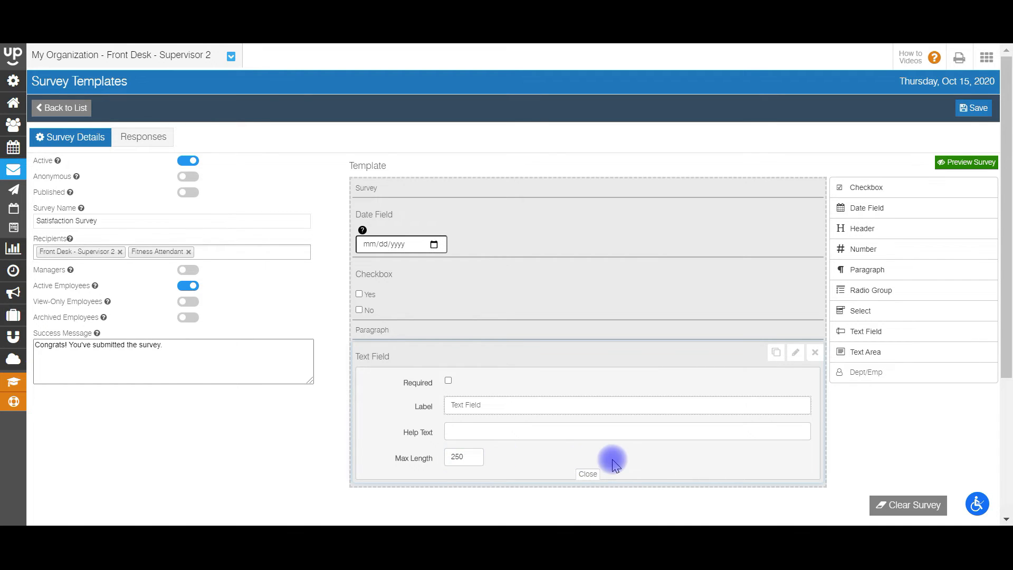
click(587, 474)
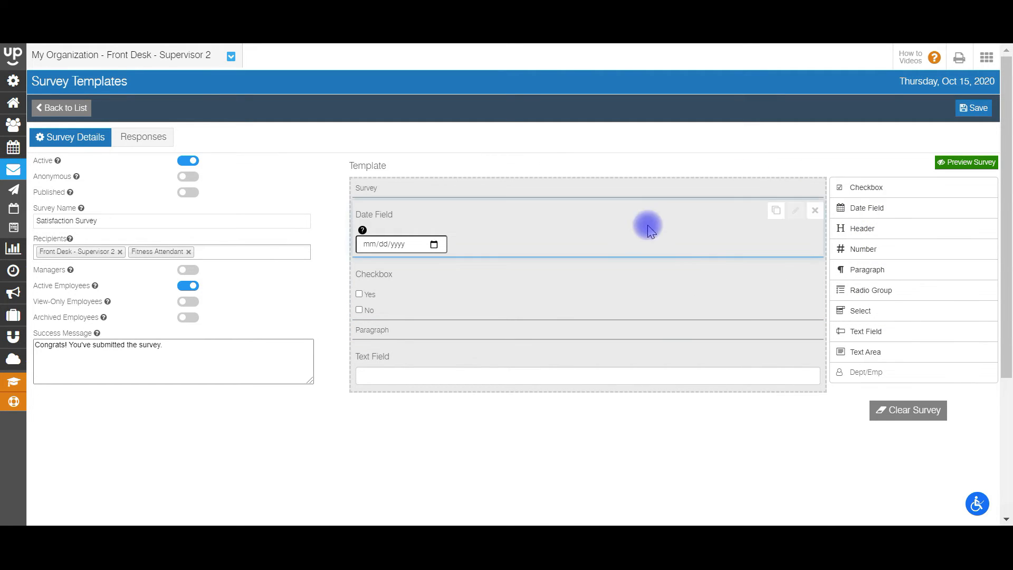
- Add a number field below the text field labelled "Rate your job satisfaction on a scale of 1 to 10." with minimum 1 and maximum 10
drag(862, 249, 444, 401)
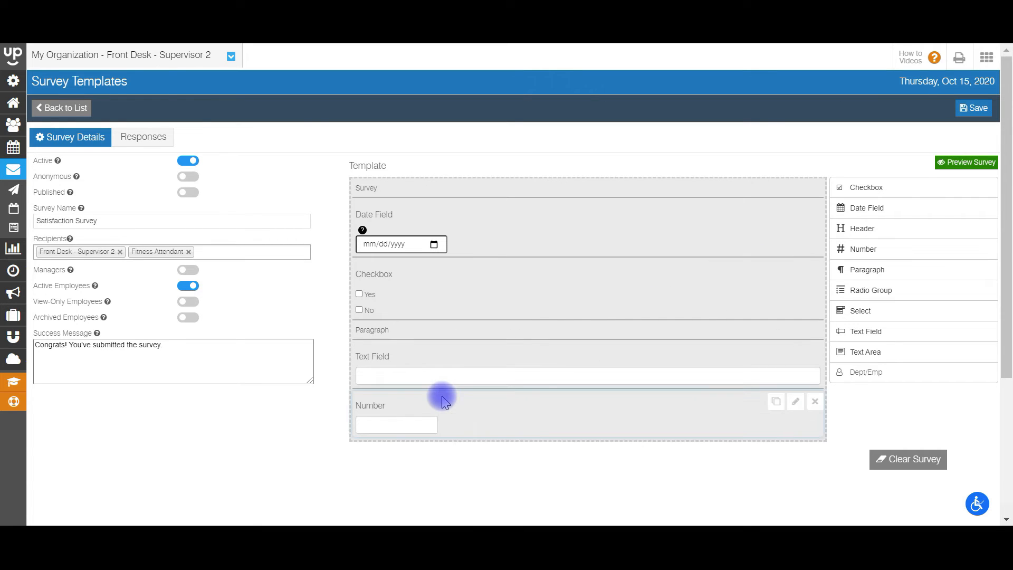
click(795, 401)
drag(1003, 241, 1003, 305)
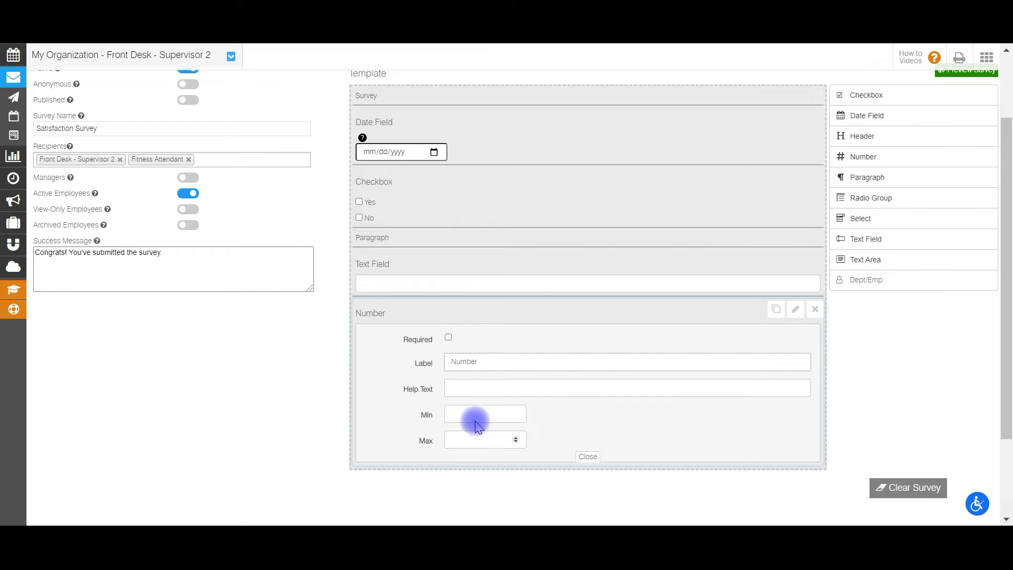
double_click(484, 364)
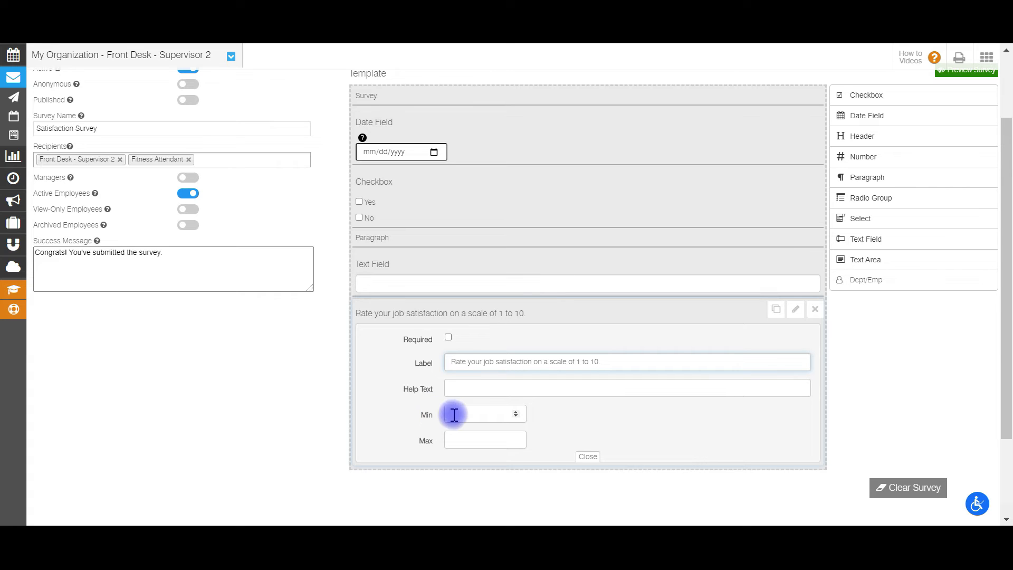
click(493, 412)
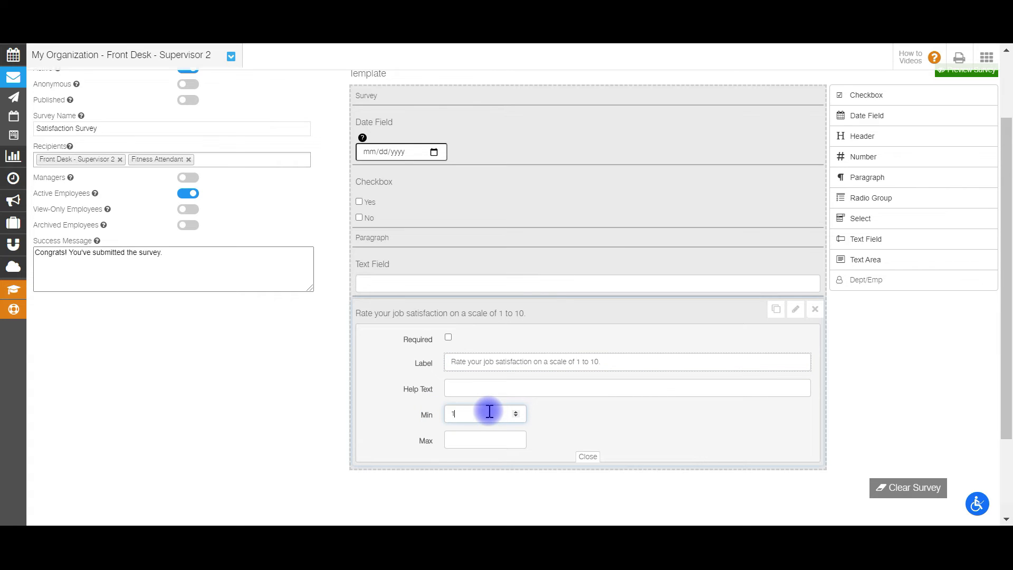
click(477, 439)
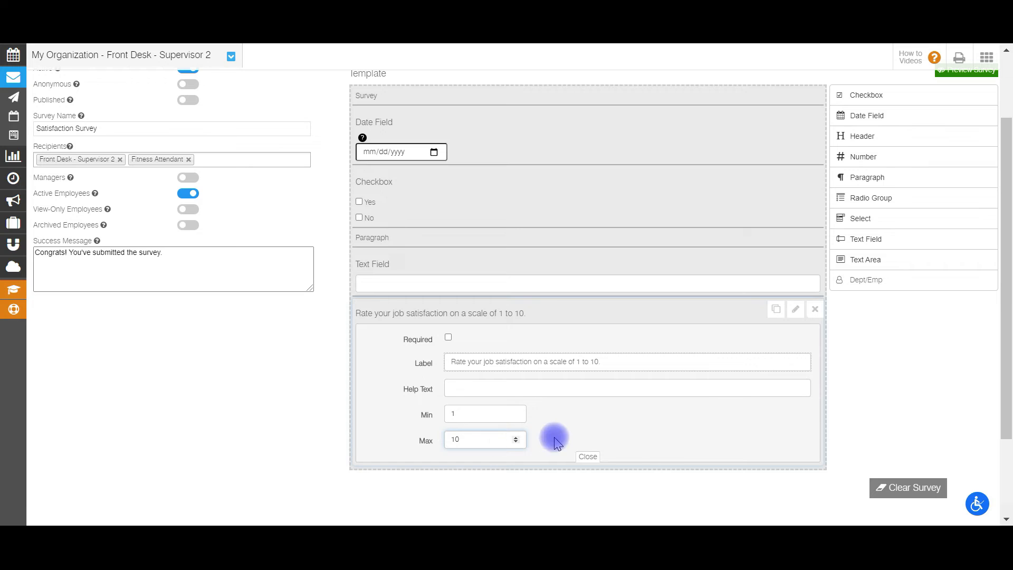
click(588, 456)
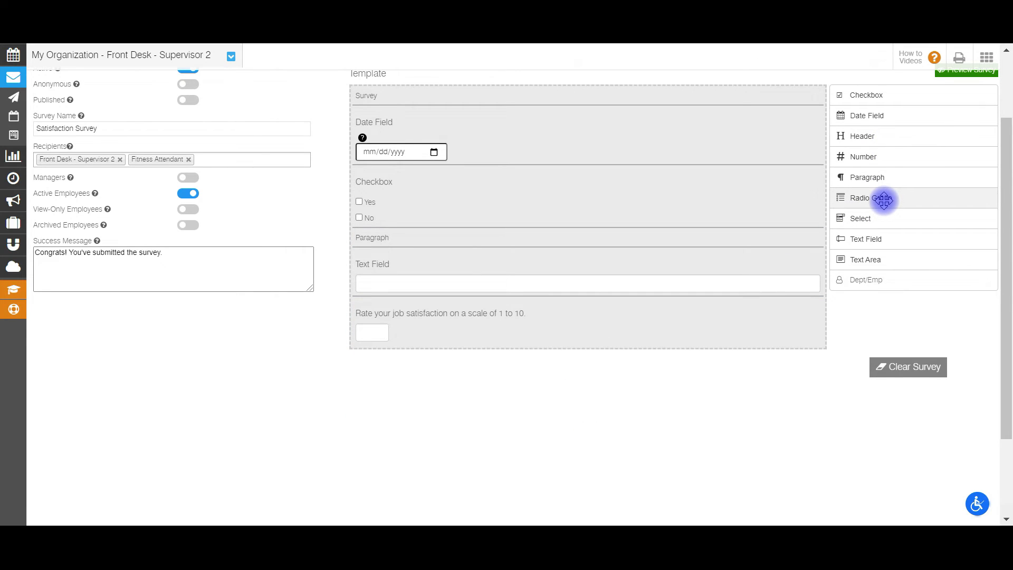
- Add a radio group below the number field, keeping its default label and three default options
drag(884, 201, 442, 355)
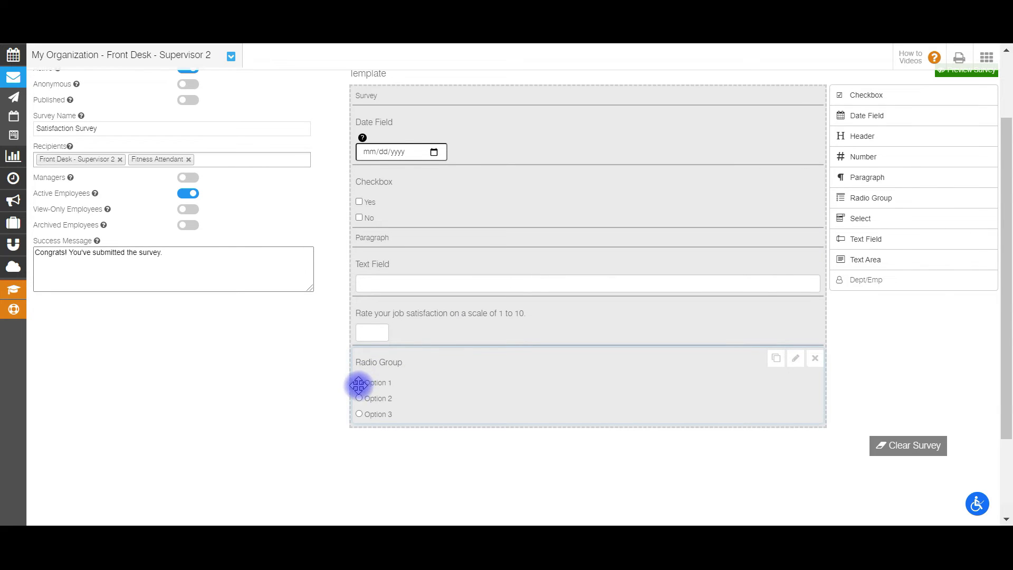
click(795, 358)
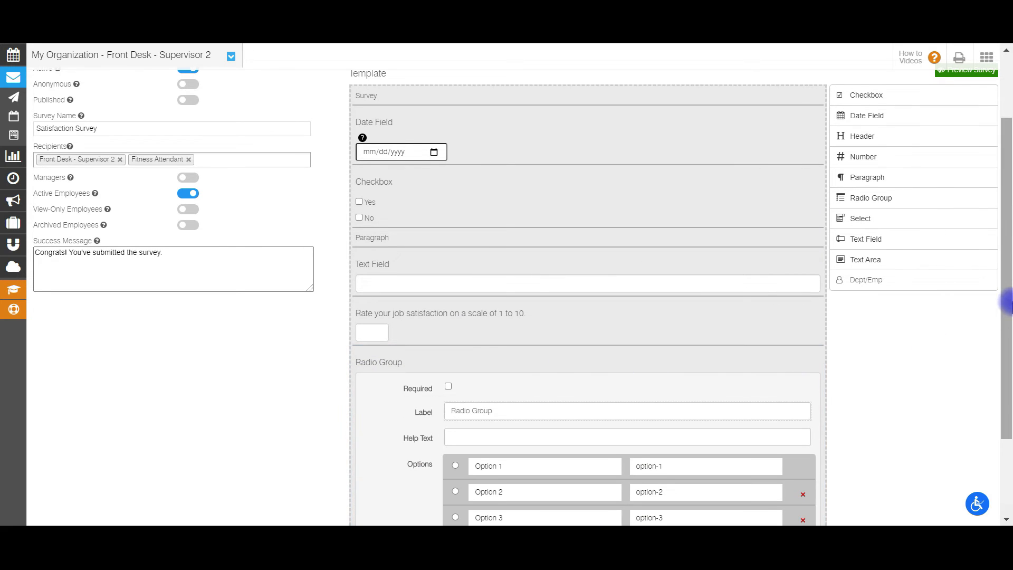
scroll(795, 358, down, 2)
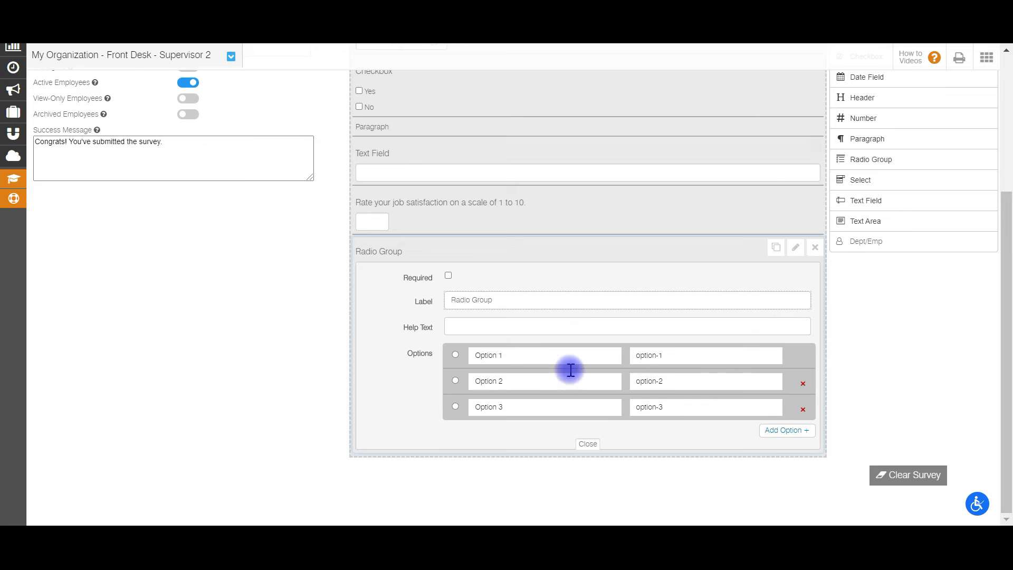
drag(512, 299, 446, 303)
click(538, 299)
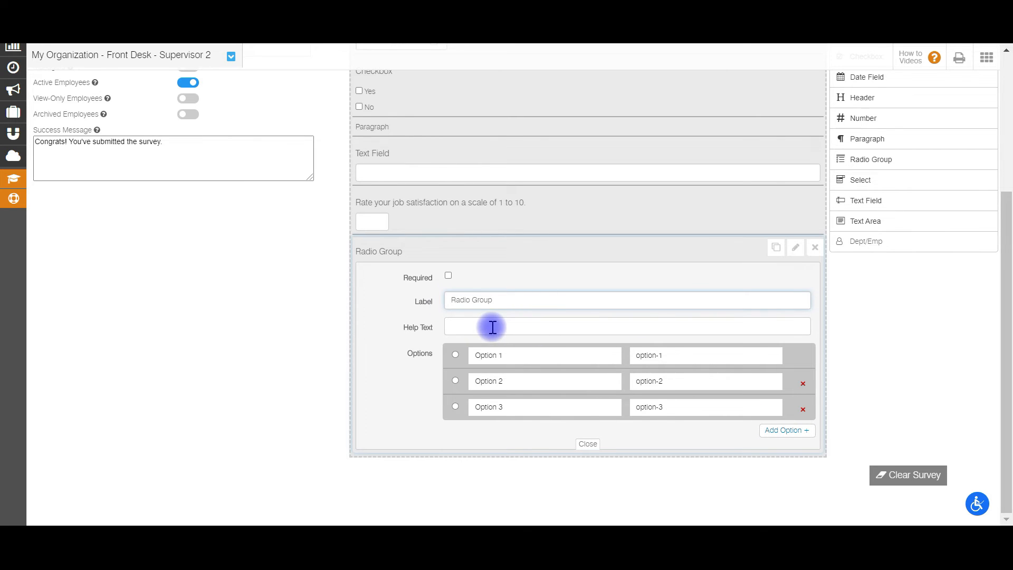
click(588, 444)
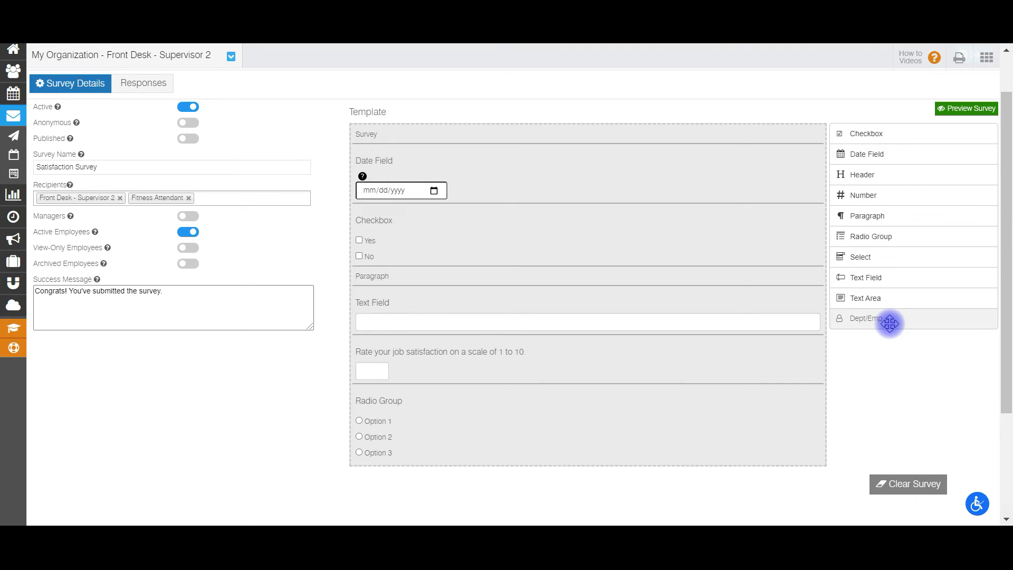
- Add the Dept/Emp fields below the radio group and check the Departments and Employees dropdown lists
drag(890, 324, 430, 460)
drag(1008, 233, 897, 342)
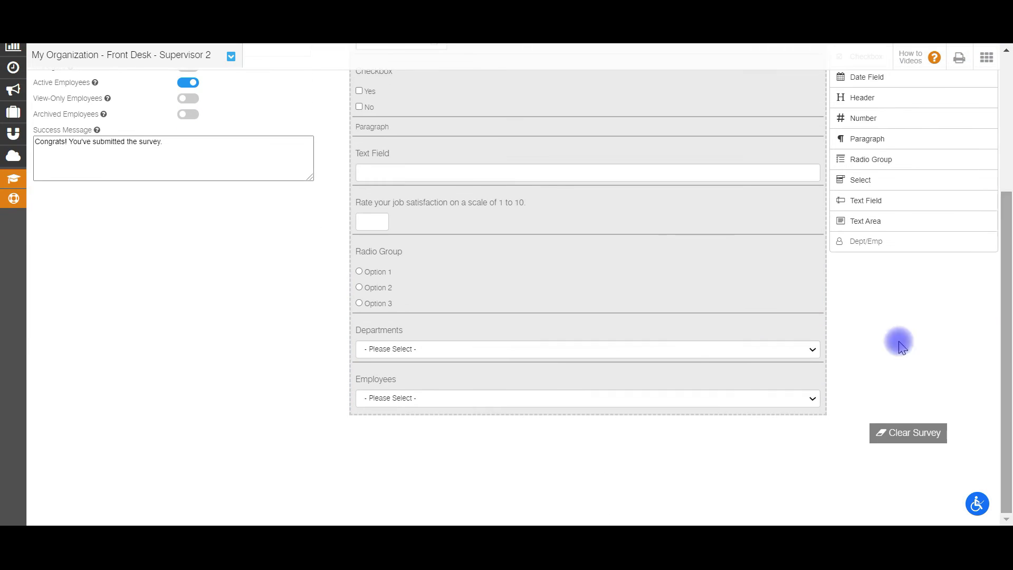
click(455, 350)
click(453, 348)
click(457, 399)
click(458, 402)
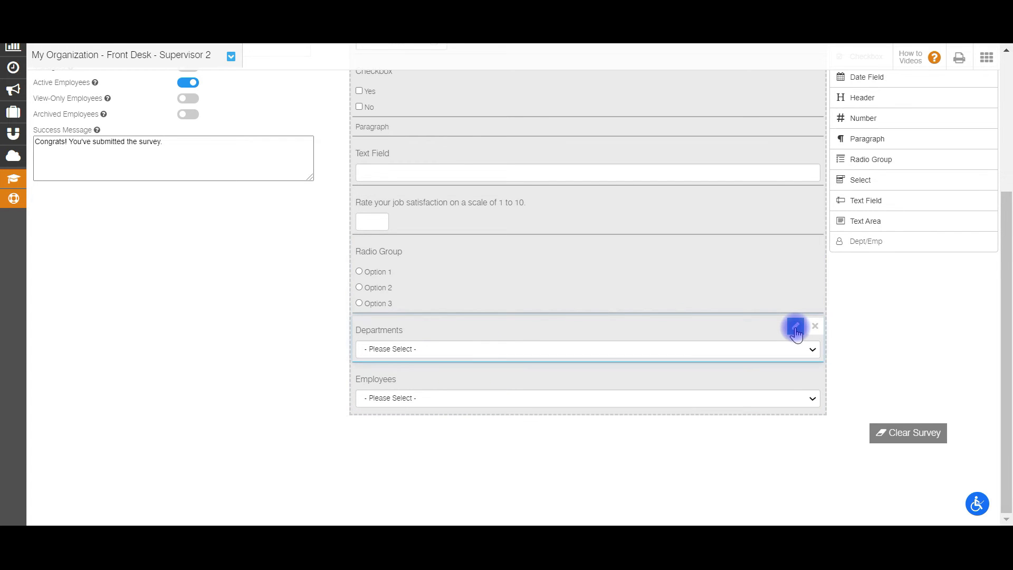
- Review the settings of the Departments field, including its options, and close them without changes
click(796, 329)
click(532, 432)
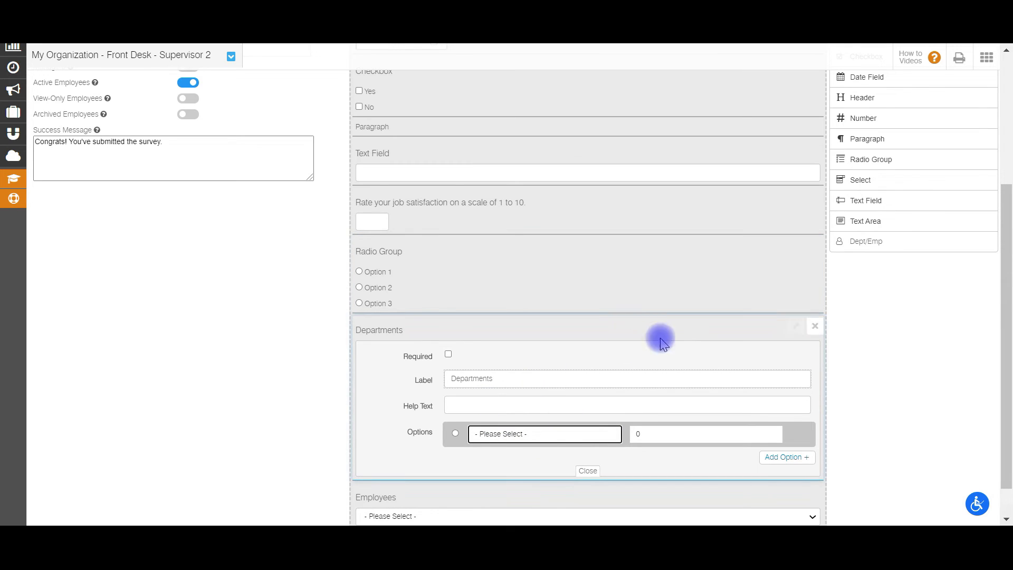
click(588, 471)
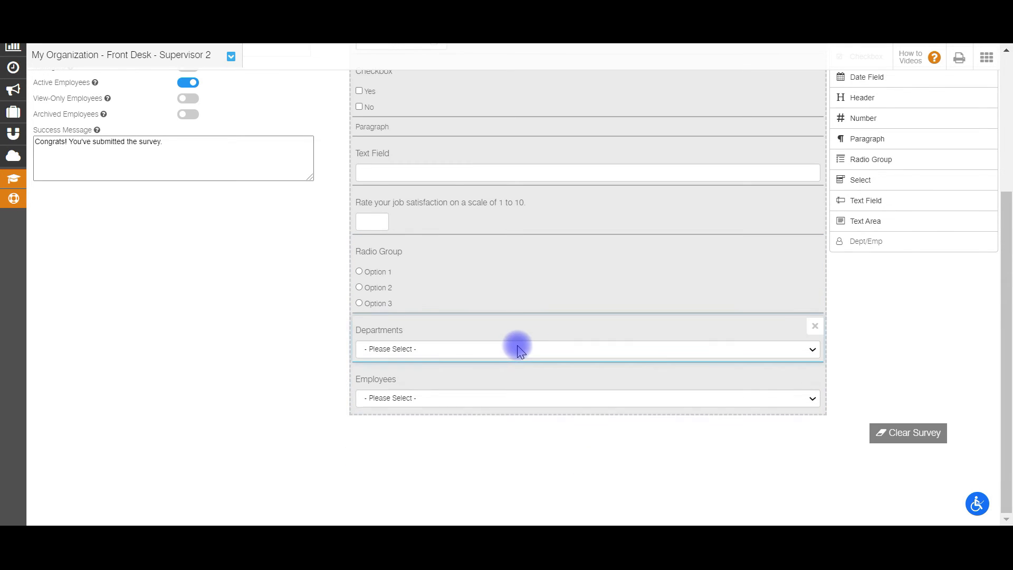
- Preview the survey and look through all its fields
scroll(1006, 299, up, 4)
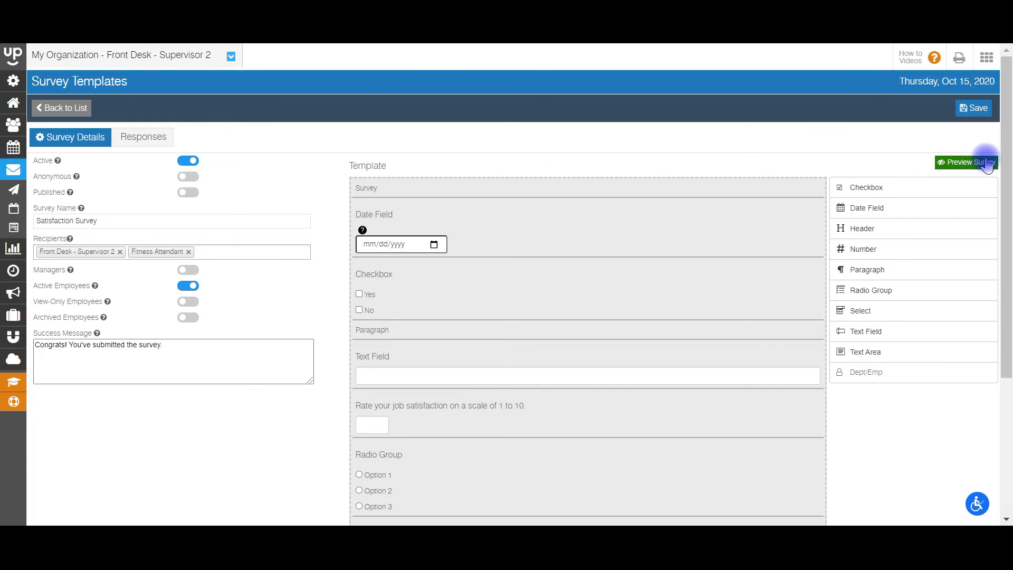
click(971, 164)
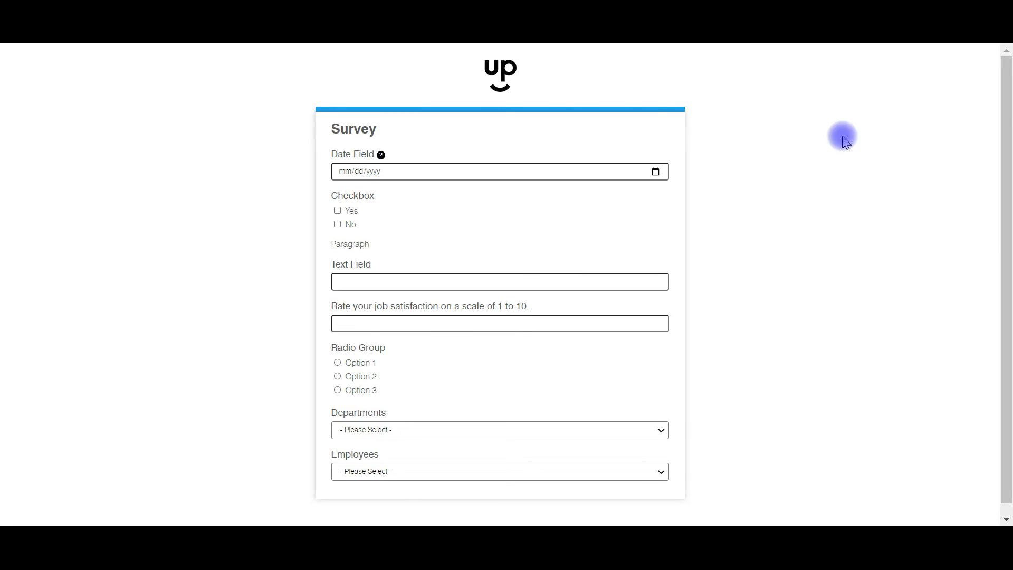
drag(1008, 175, 1012, 200)
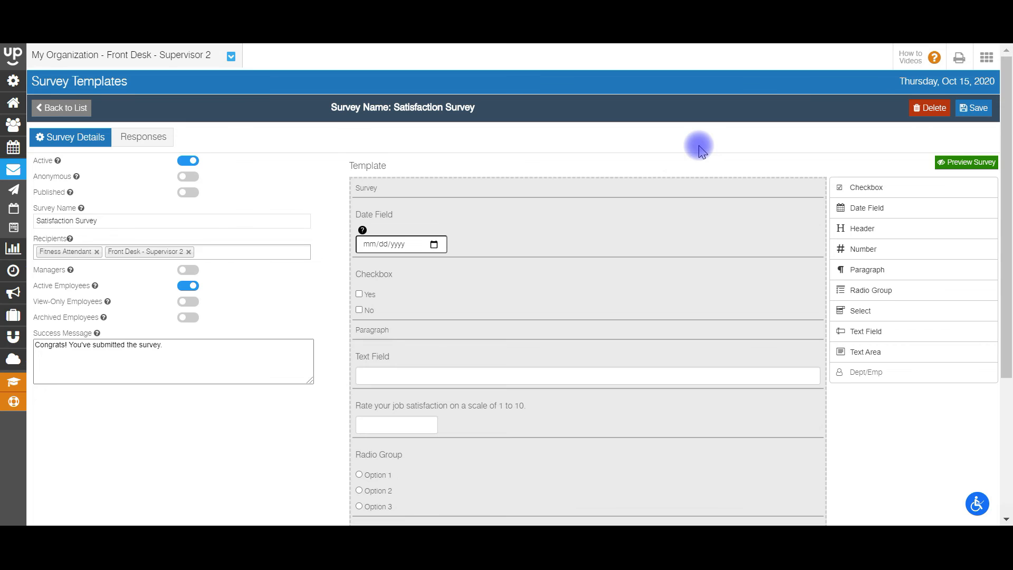
- Mark the Satisfaction Survey as published, save it and confirm the publishing
click(186, 193)
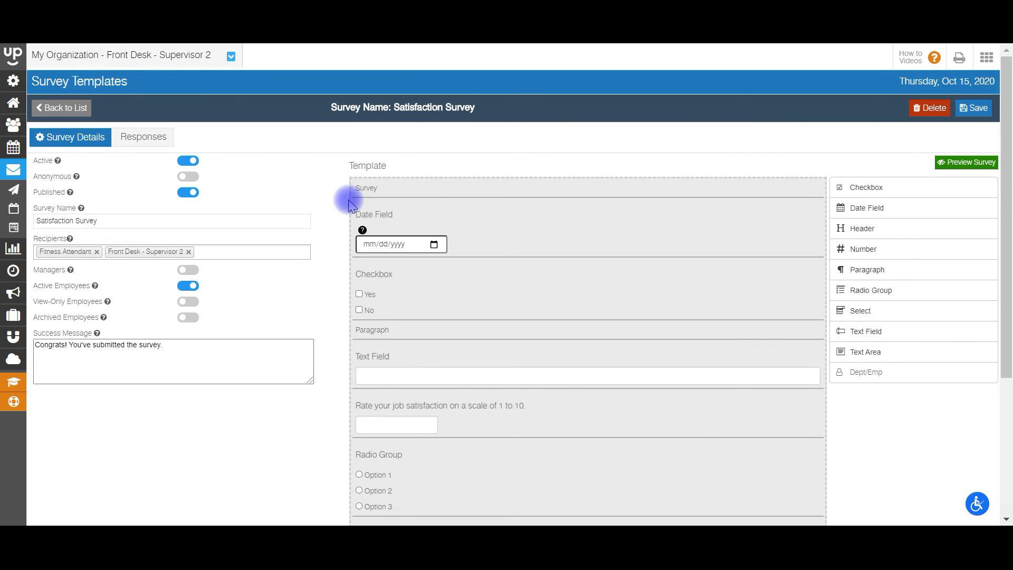
click(191, 199)
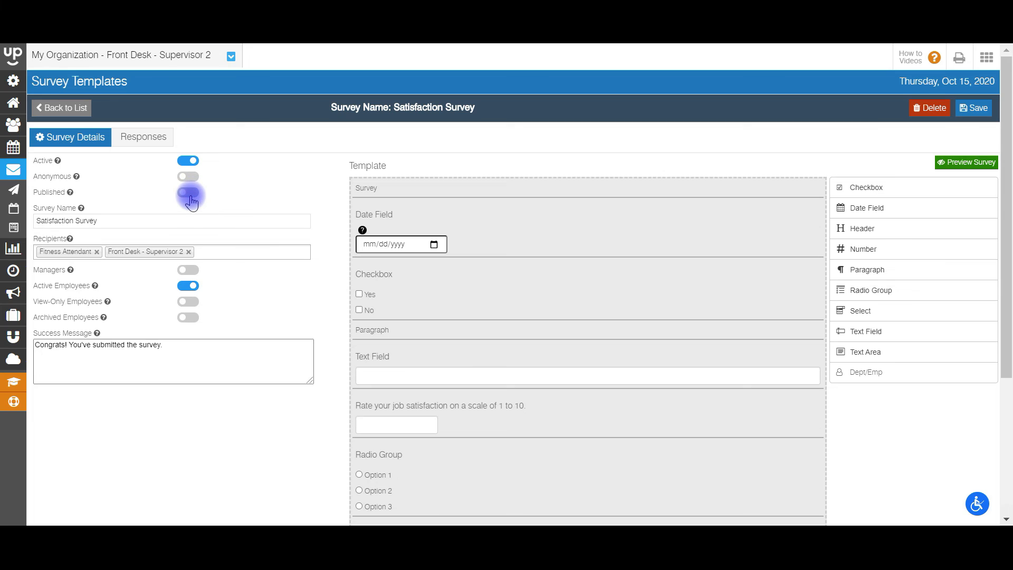
click(191, 199)
click(976, 107)
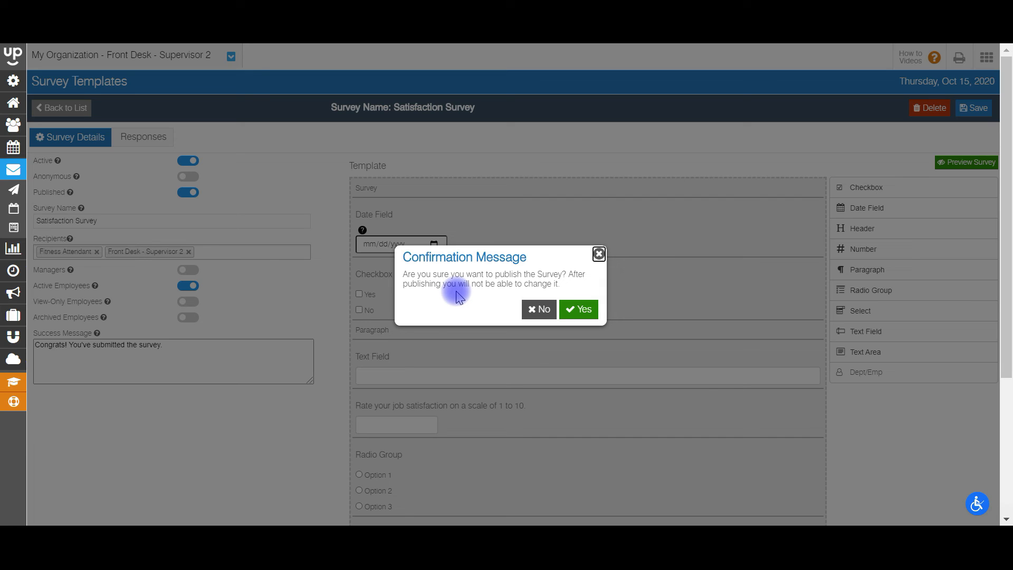
click(575, 308)
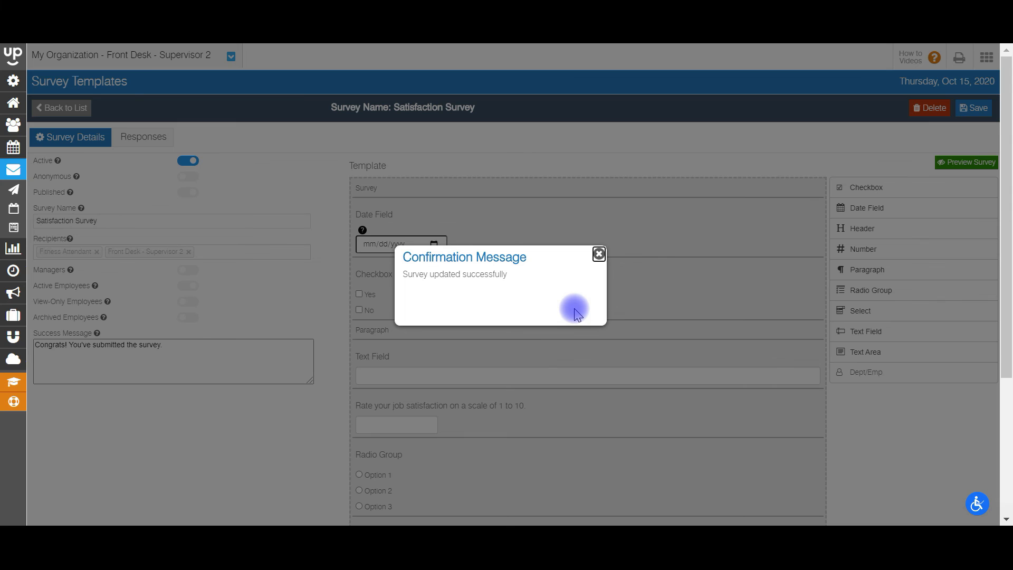
click(599, 255)
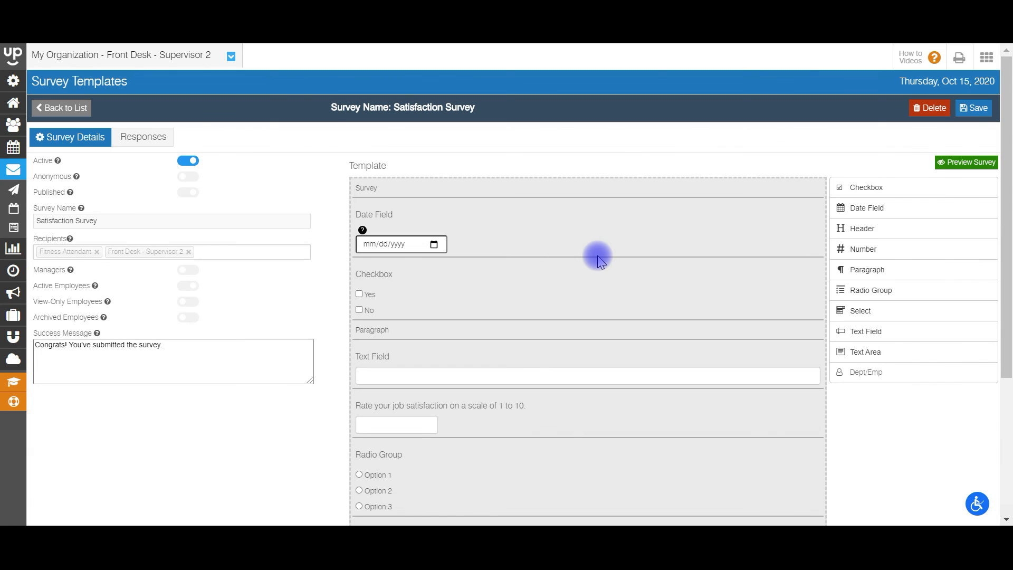
- Open the list of existing survey templates
mouse_move(4, 180)
click(45, 227)
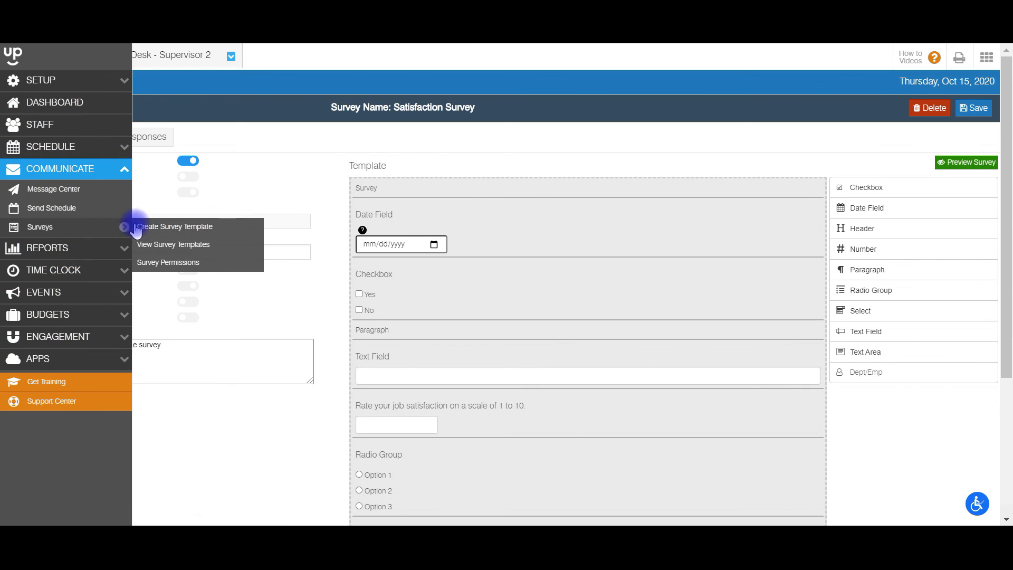
click(168, 245)
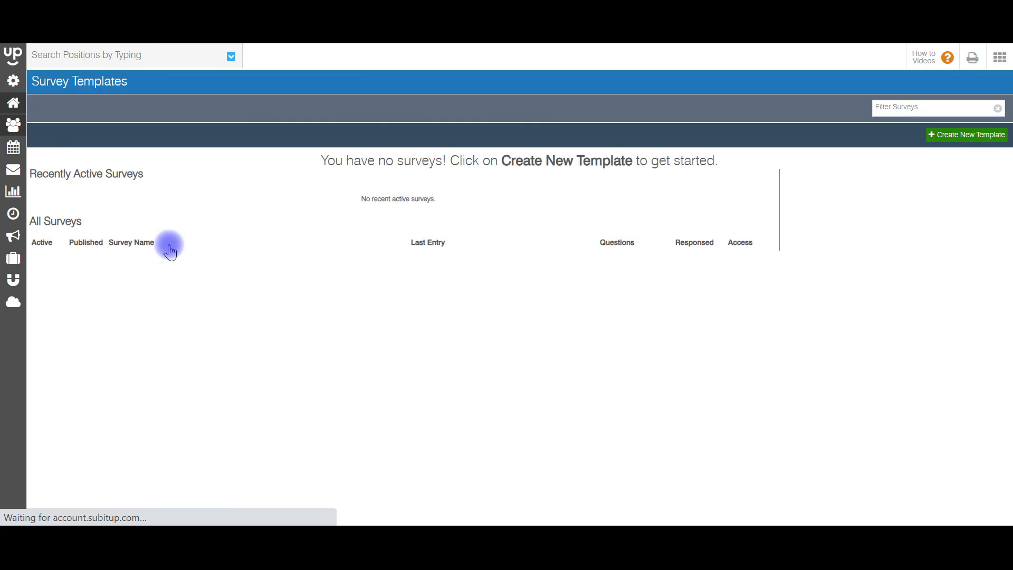